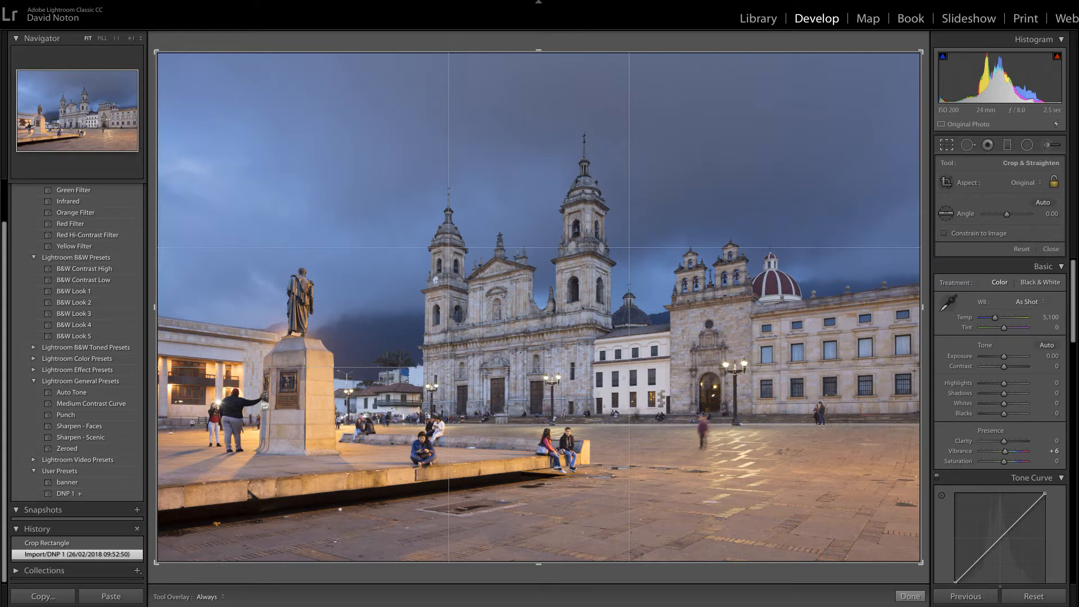
# Step: Review the dusk plaza shots among the Feb 2nd 2018 folder's thumbnails in the Library grid
pyautogui.click(754, 25)
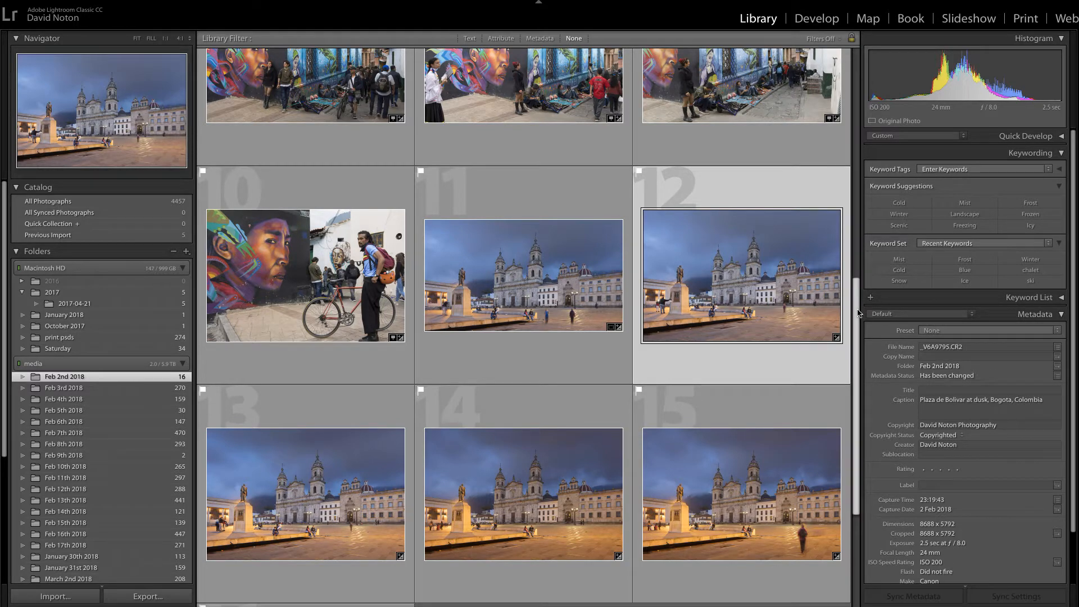
pyautogui.moveTo(855, 313); pyautogui.dragTo(857, 290)
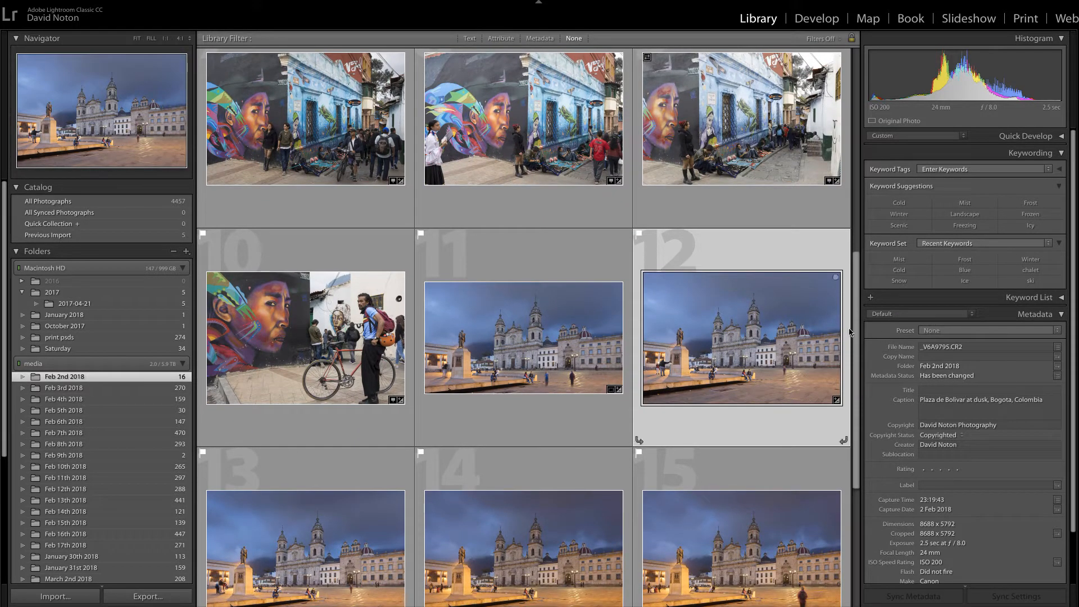
pyautogui.moveTo(856, 335); pyautogui.dragTo(861, 356)
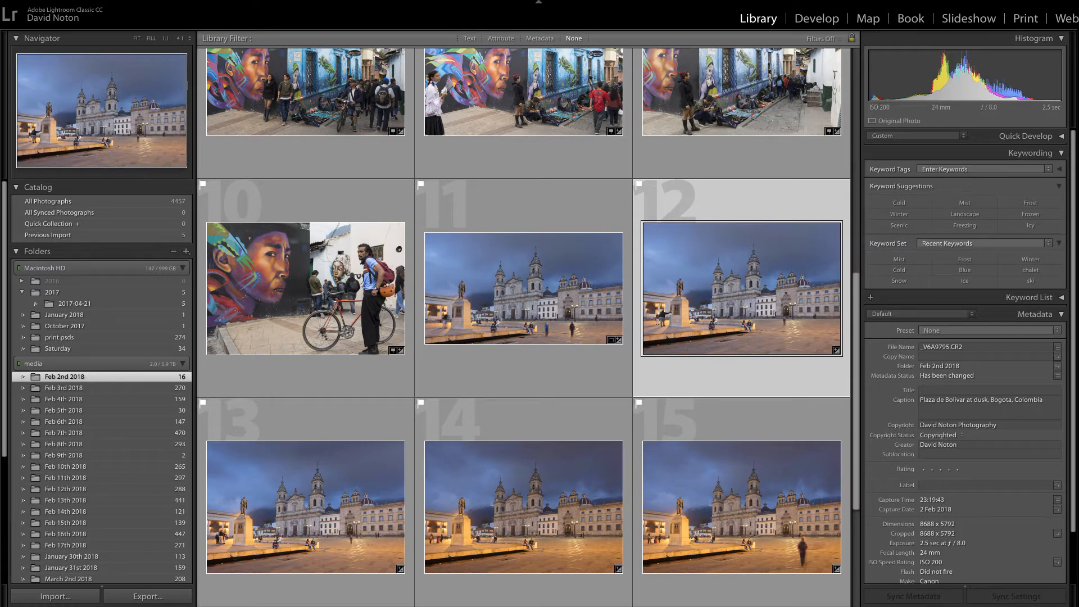
# Step: Crop the plaza photo to a 16 x 9 aspect ratio, shifting the image slightly down within the frame to keep more sky
pyautogui.click(823, 23)
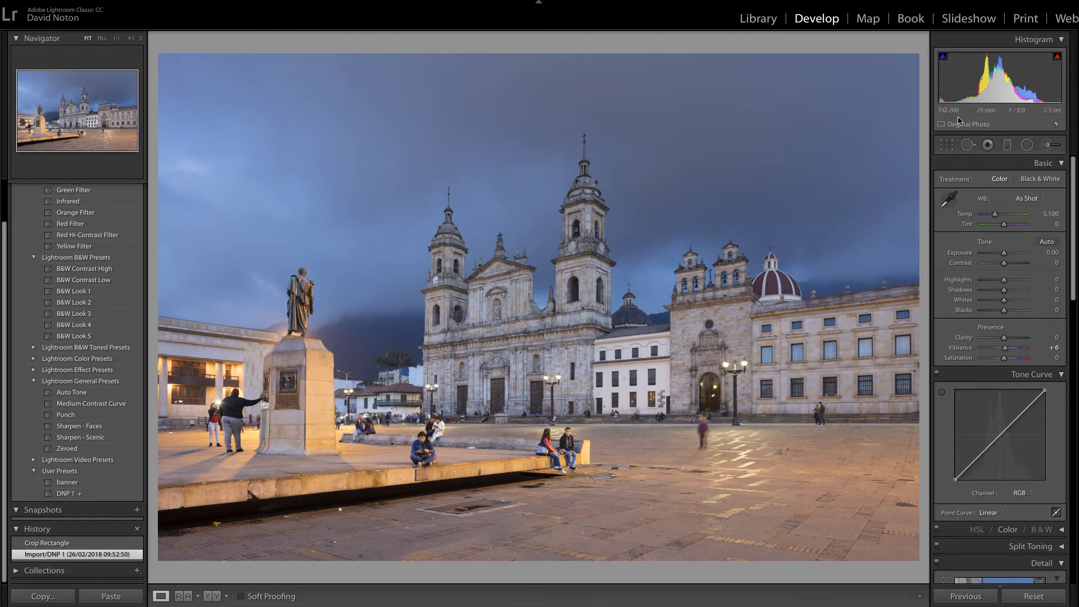
pyautogui.click(947, 145)
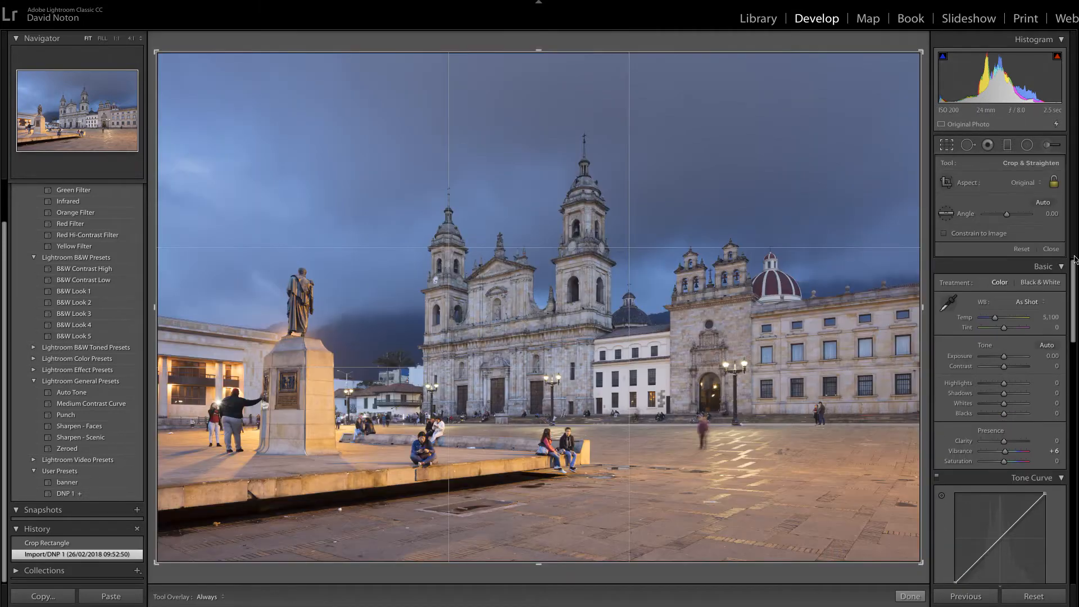
pyautogui.click(1039, 183)
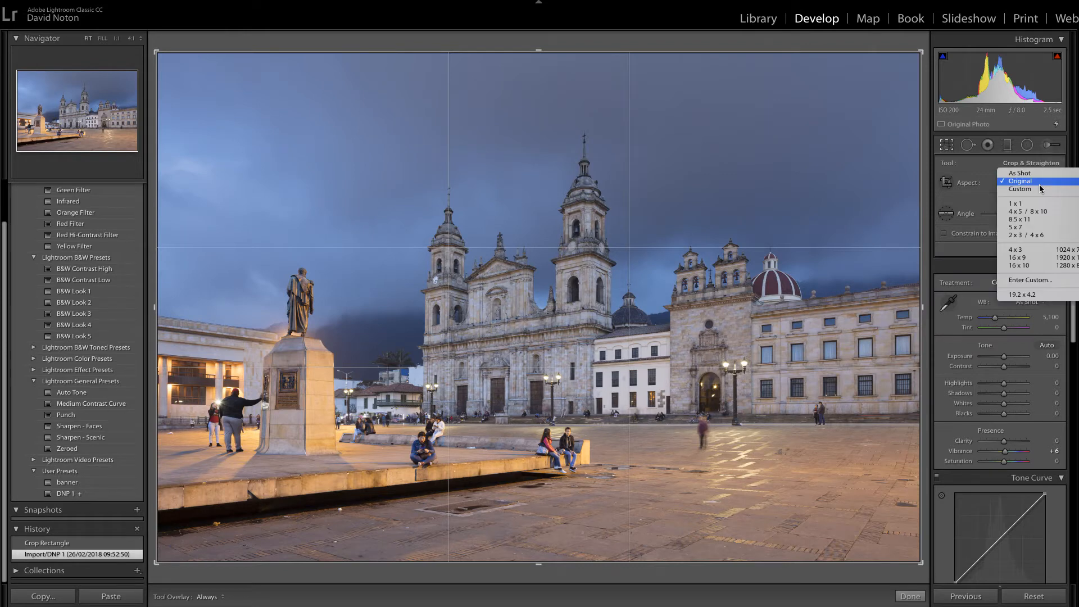
pyautogui.click(1025, 260)
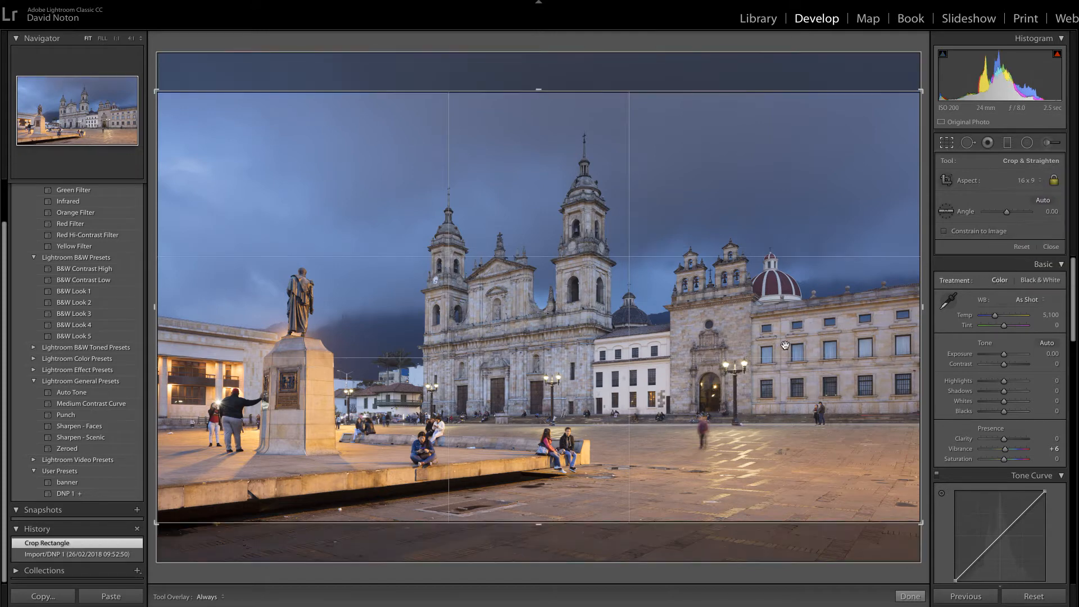
pyautogui.moveTo(573, 353); pyautogui.dragTo(575, 367)
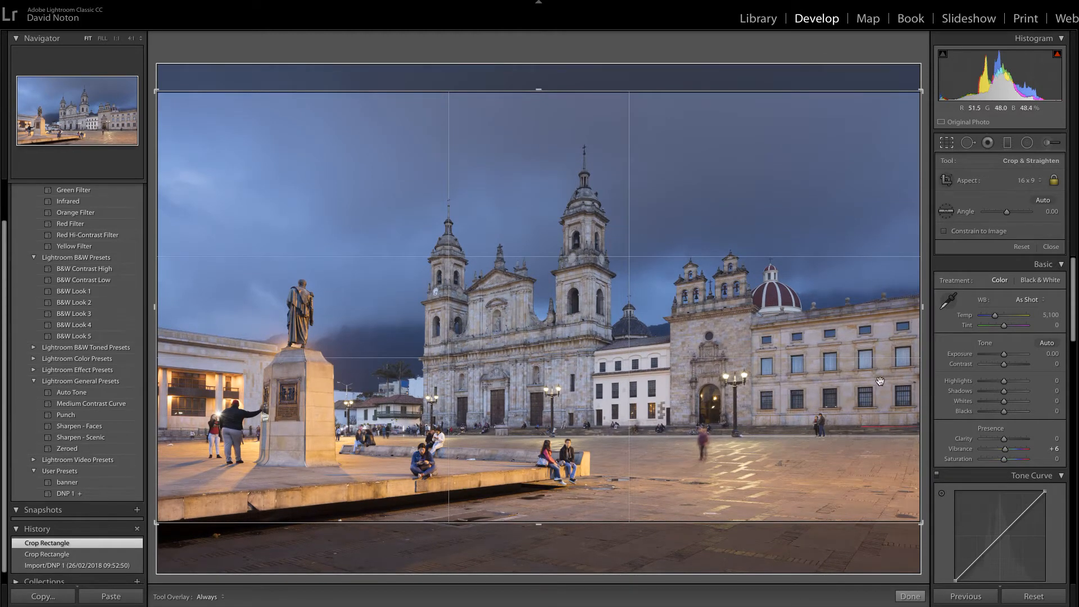
pyautogui.click(910, 597)
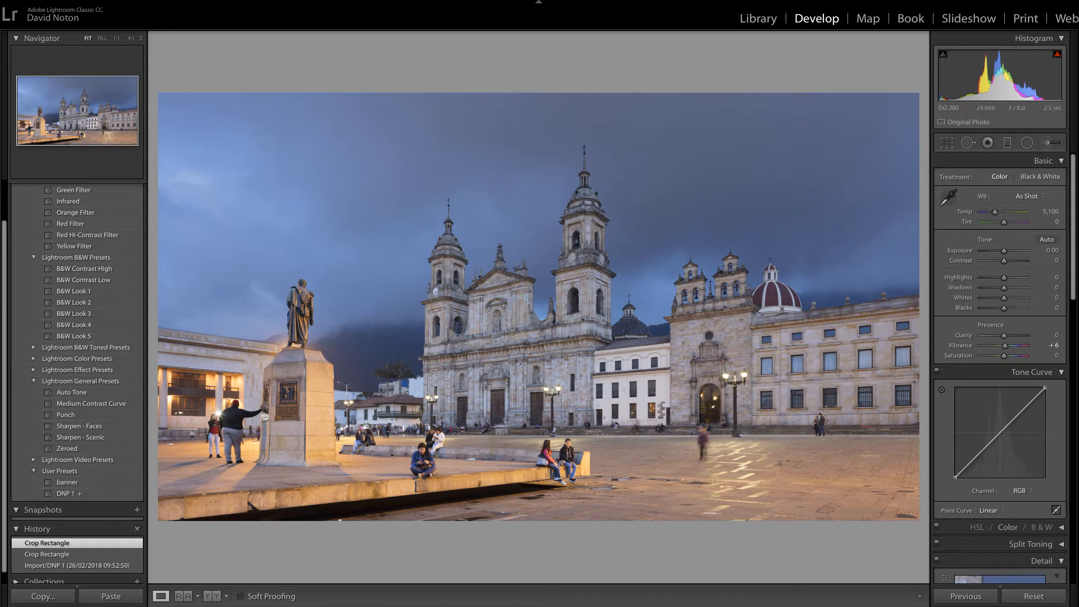
# Step: Lower the photo's Highlights to -25
pyautogui.moveTo(1058, 55)
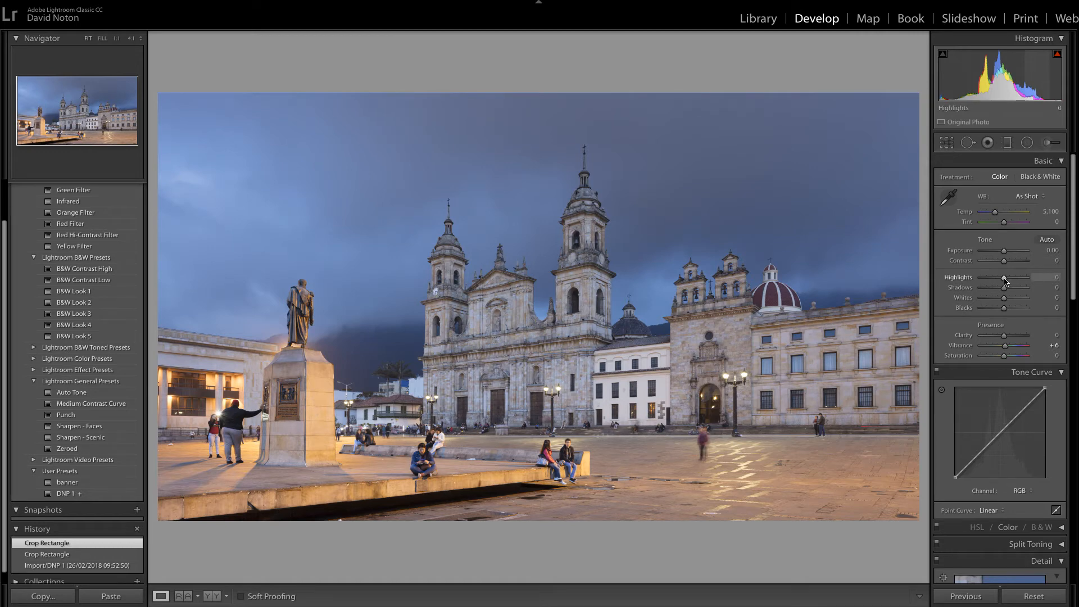
pyautogui.moveTo(1005, 281); pyautogui.dragTo(1000, 283)
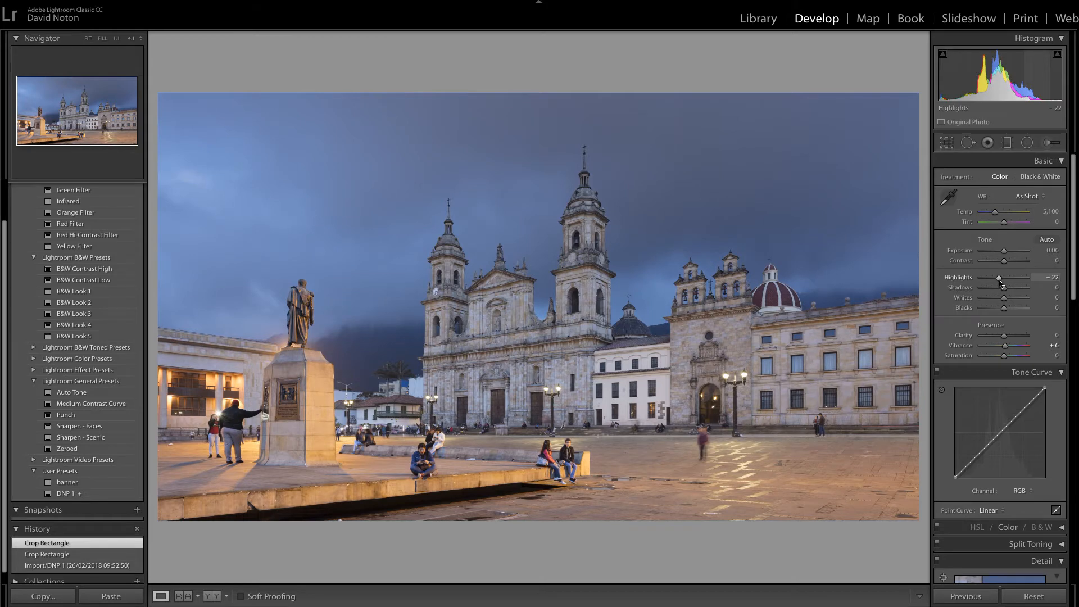
pyautogui.moveTo(1001, 283); pyautogui.dragTo(999, 283)
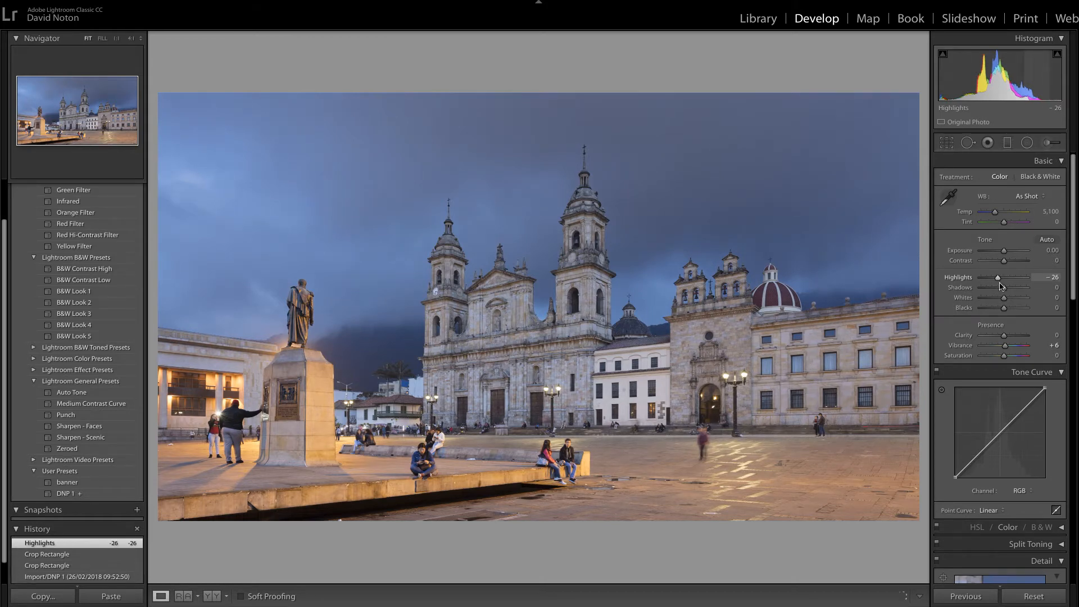
pyautogui.click(1055, 276)
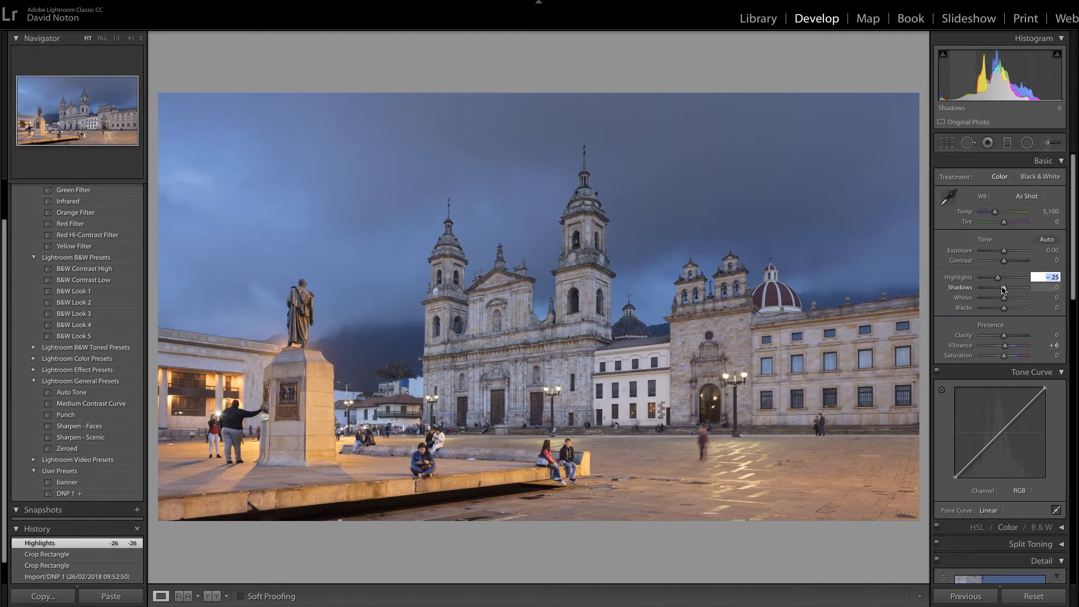
pyautogui.press('Up')
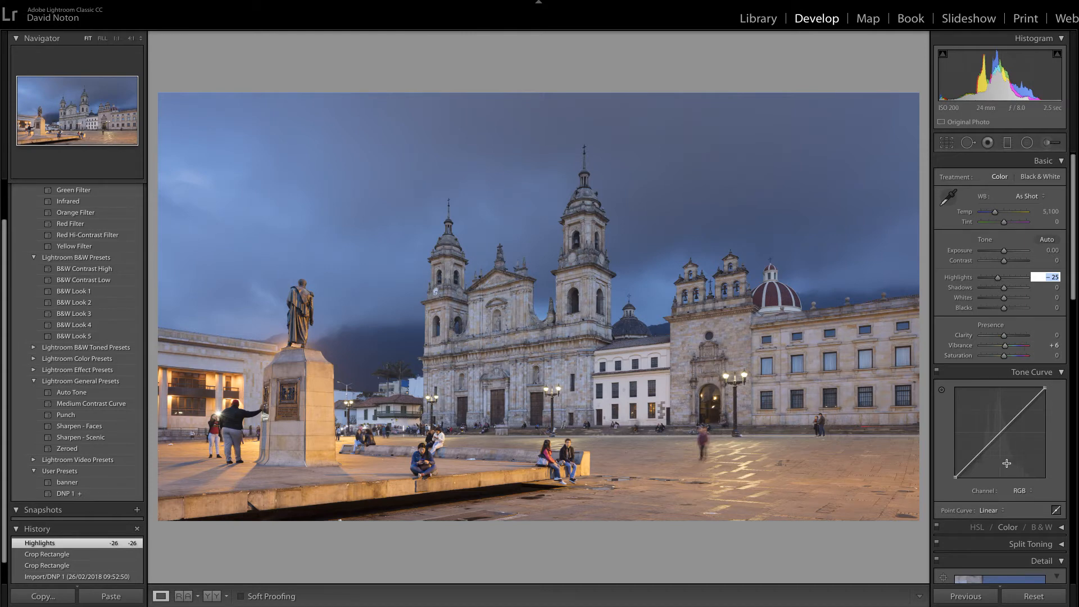
# Step: Darken the midtones by lowering the middle of the RGB point curve slightly, and set Vibrance to +8
pyautogui.moveTo(1004, 435); pyautogui.dragTo(1006, 435)
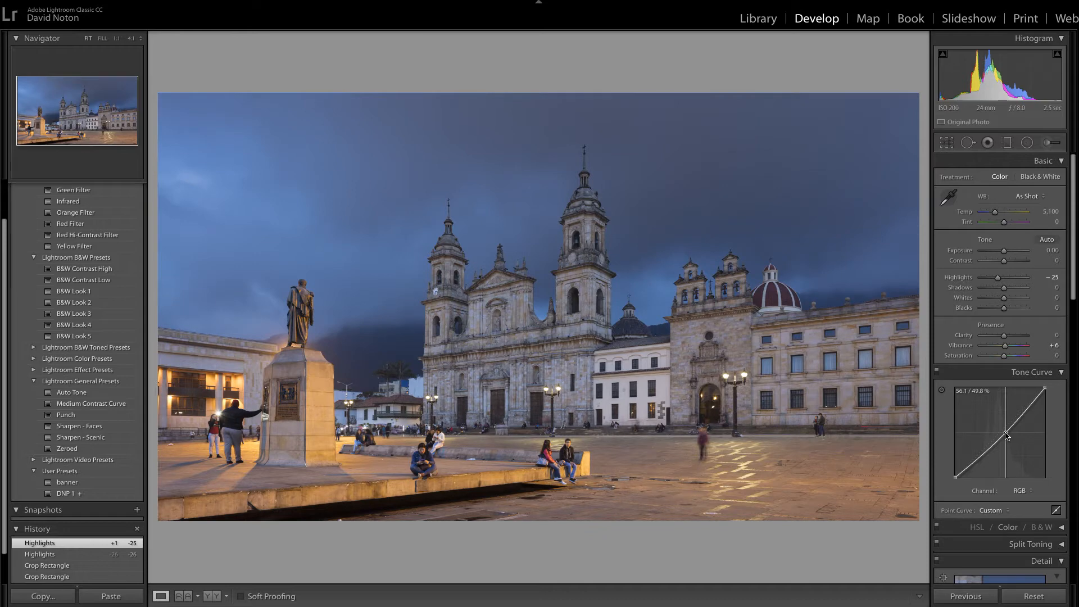
pyautogui.moveTo(1006, 435); pyautogui.dragTo(1005, 434)
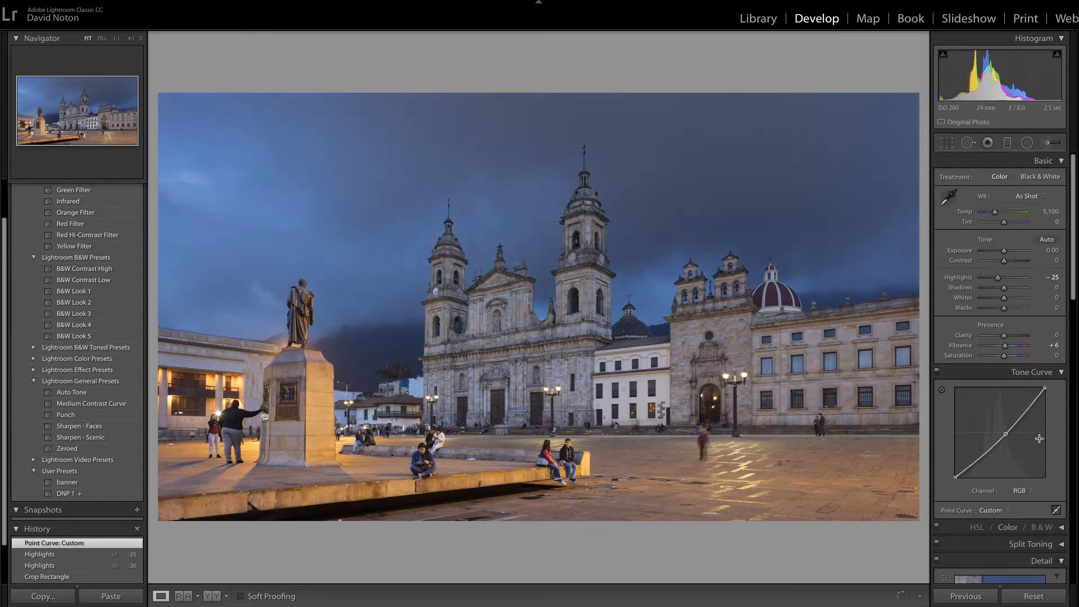
pyautogui.click(1004, 436)
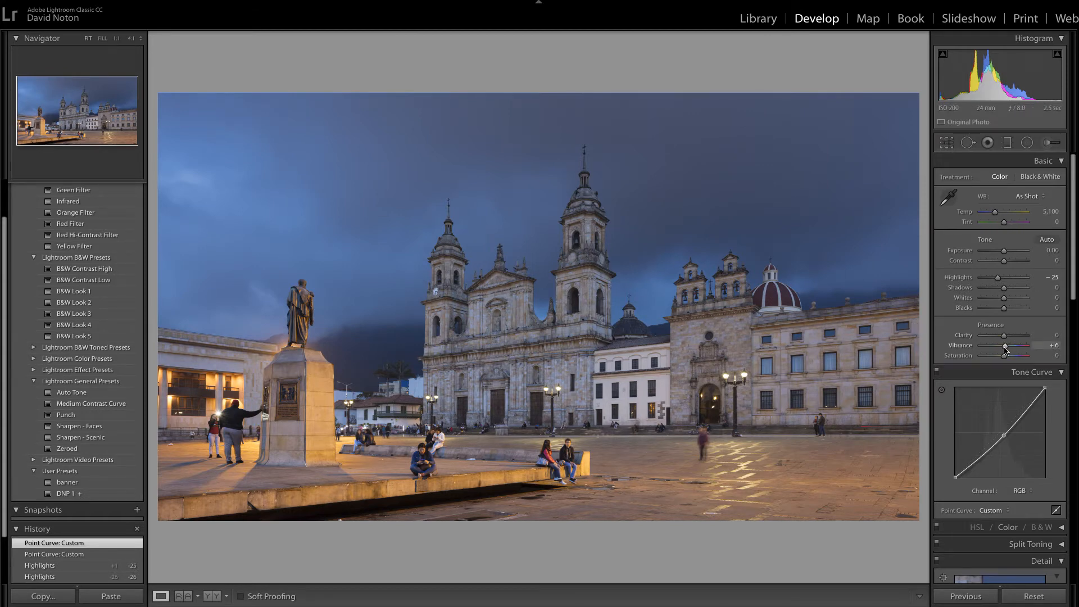
pyautogui.click(1053, 346)
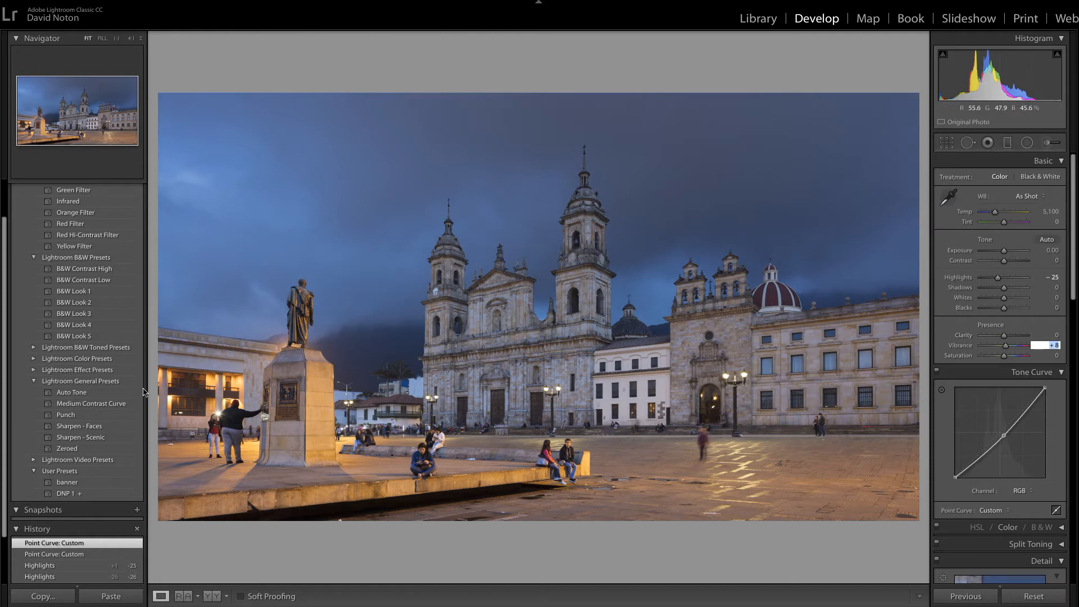
# Step: Try the Punch preset, compare it with the preceding Vibrance history state, and revert to that state
pyautogui.click(67, 416)
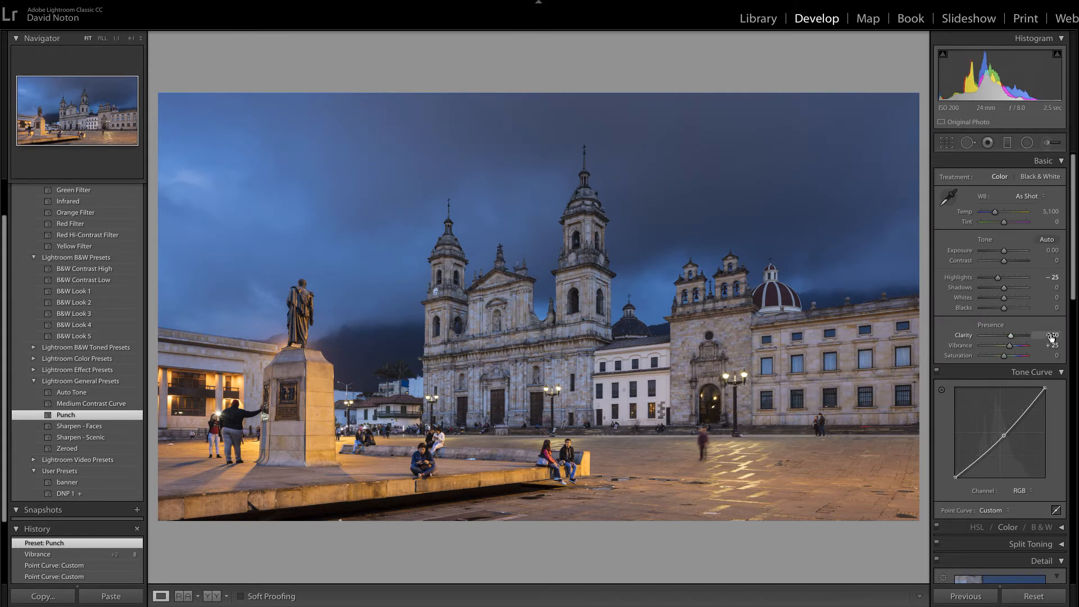
pyautogui.click(48, 556)
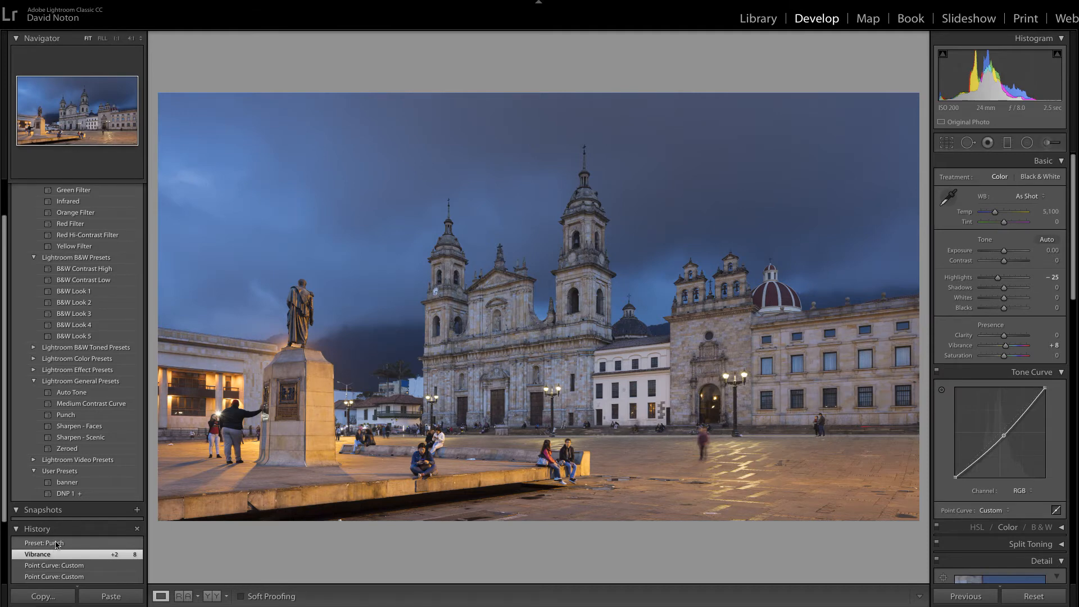
pyautogui.click(59, 544)
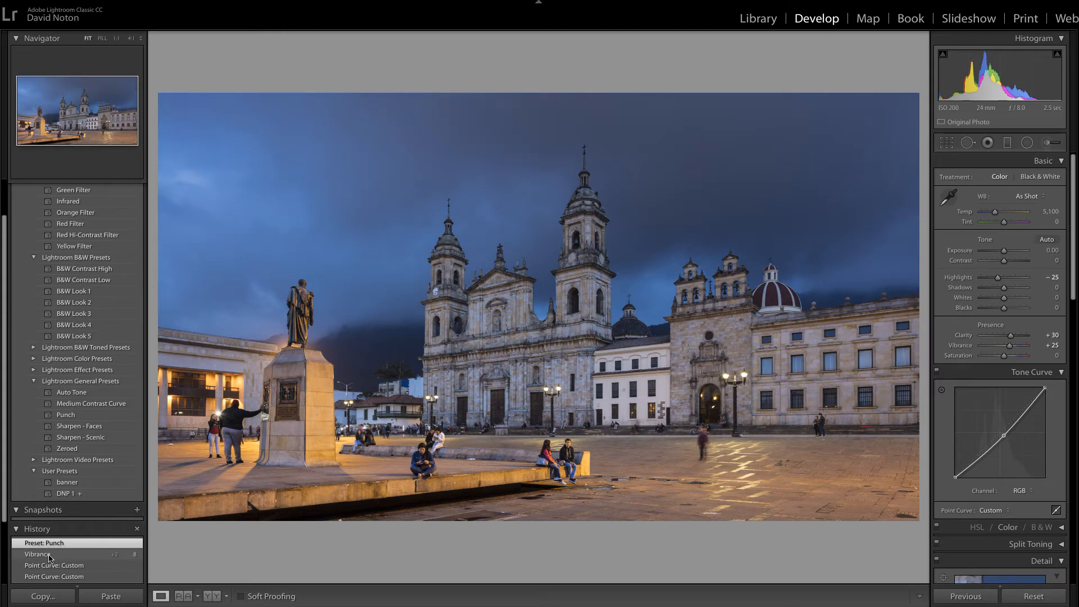
pyautogui.click(49, 556)
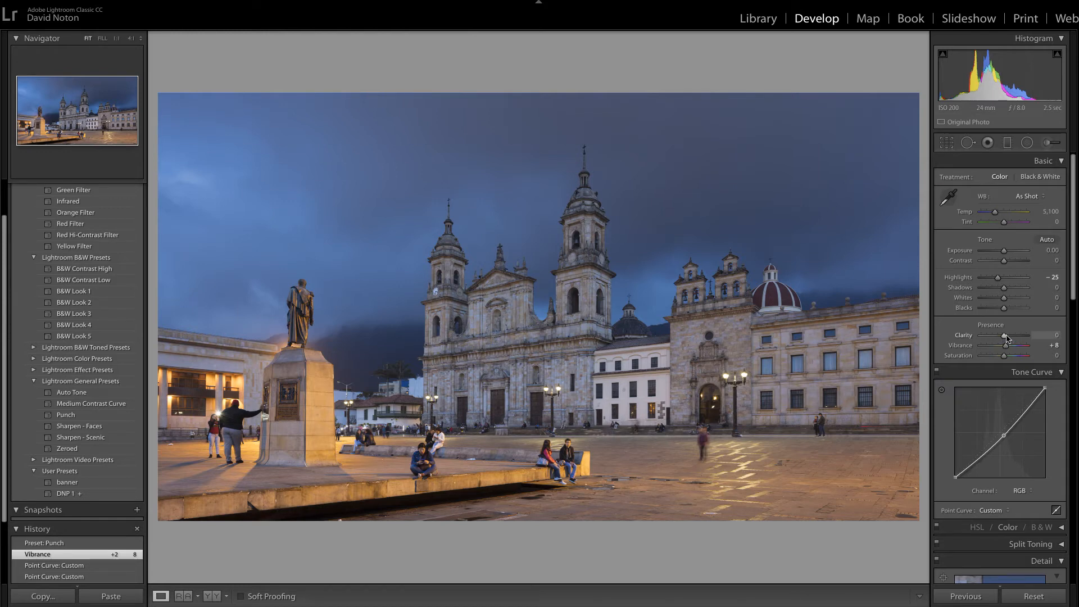
# Step: Try extreme Clarity settings from +100 down to -60 on the whole photo, and reset Clarity to 0
pyautogui.moveTo(1005, 337); pyautogui.dragTo(1019, 336)
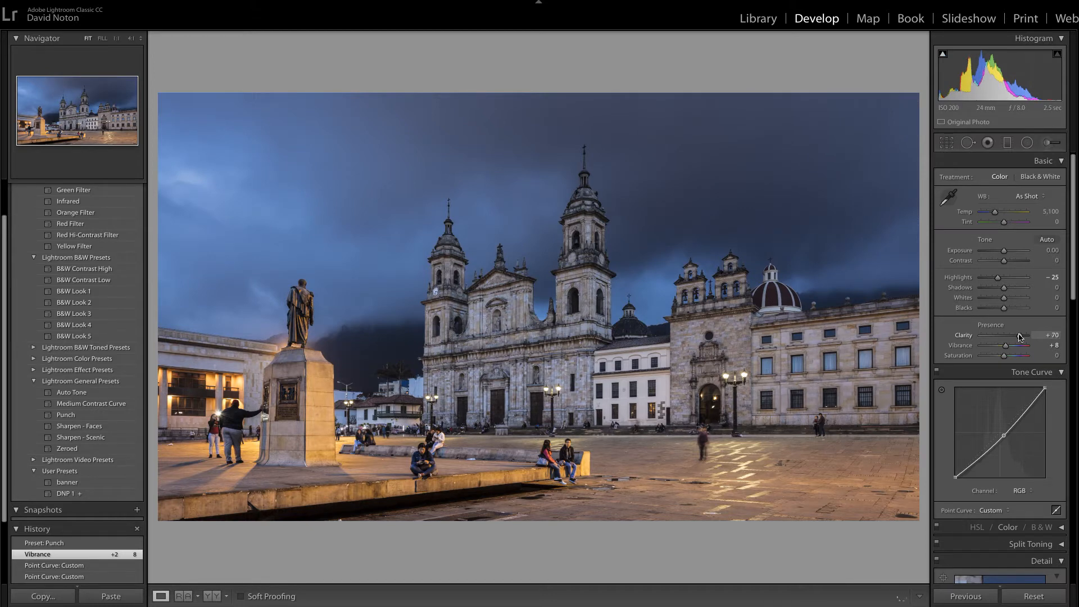
pyautogui.moveTo(1020, 337); pyautogui.dragTo(1031, 332)
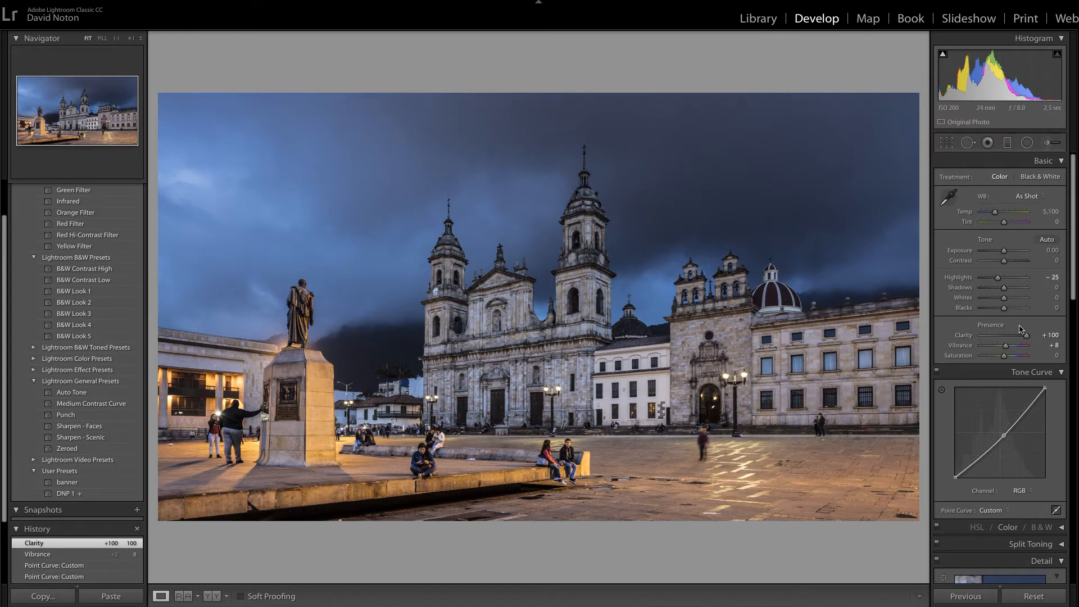
pyautogui.moveTo(1026, 341); pyautogui.dragTo(1005, 340)
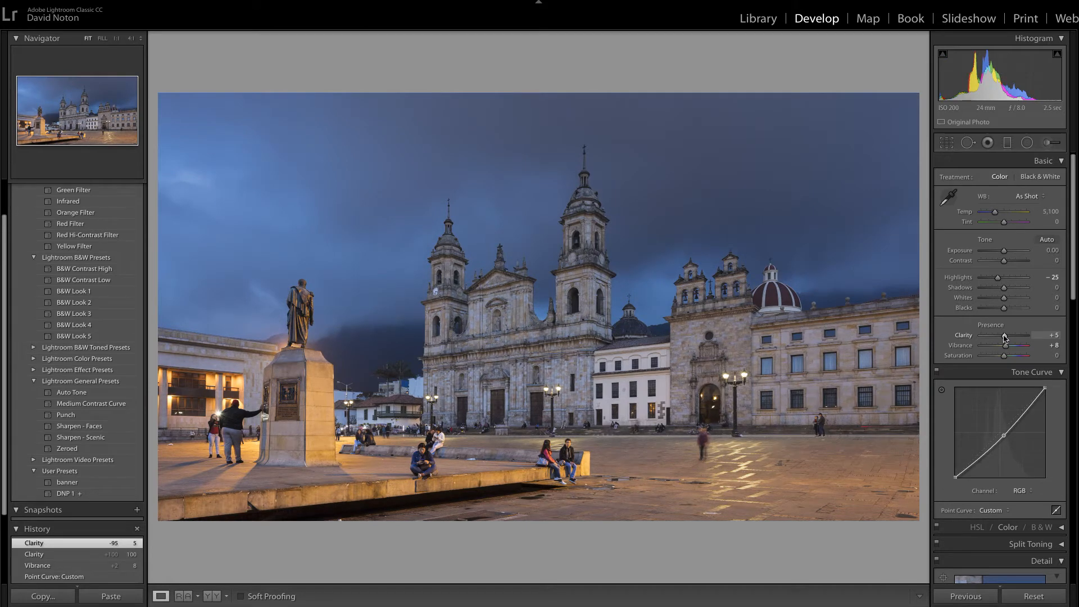
pyautogui.moveTo(1005, 338); pyautogui.dragTo(988, 342)
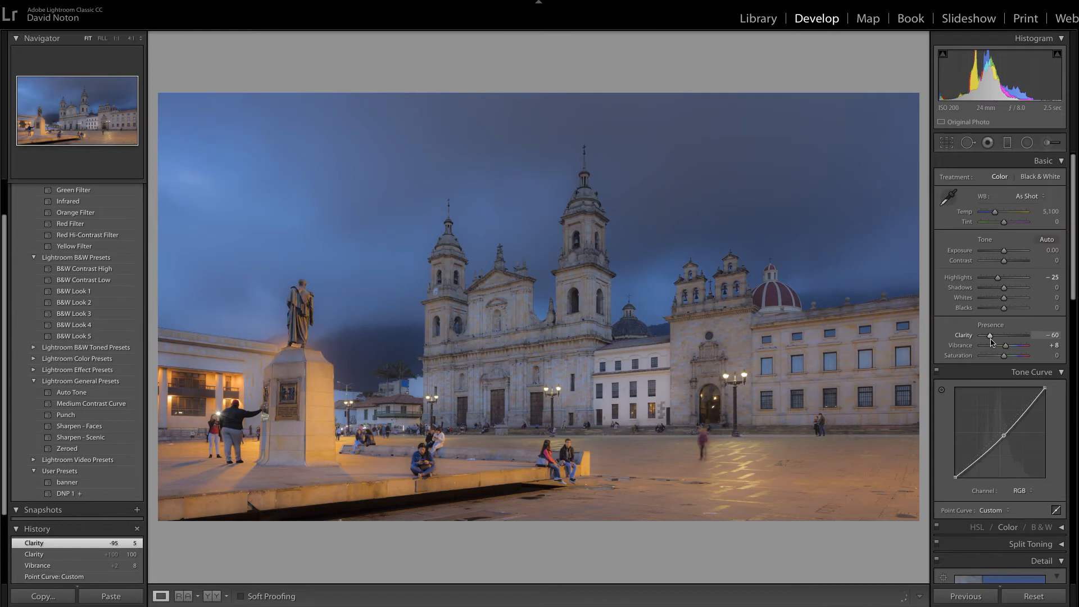
pyautogui.moveTo(993, 342); pyautogui.dragTo(996, 338)
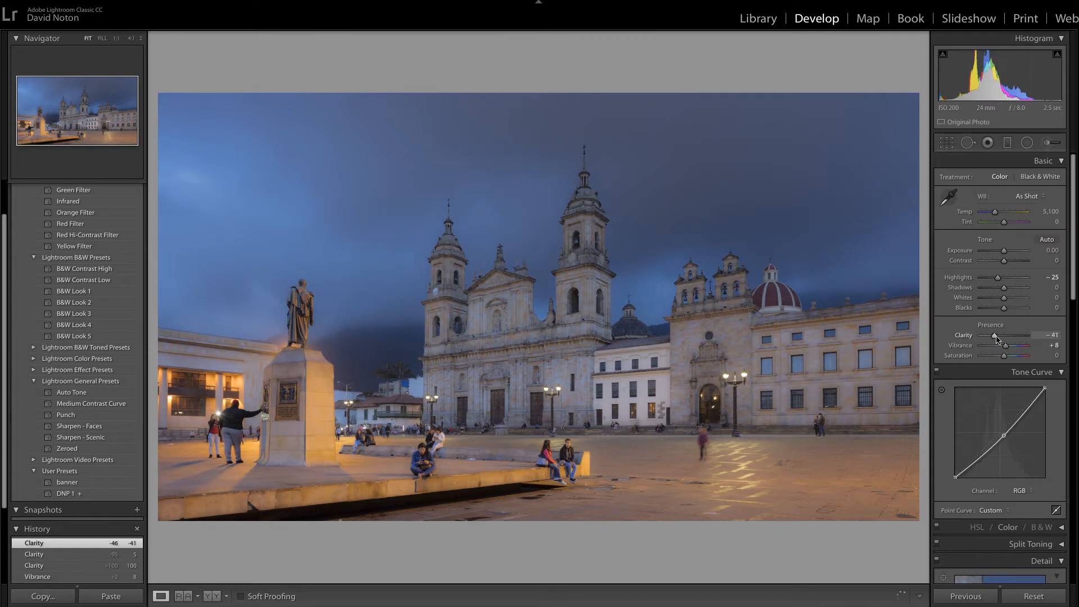
pyautogui.doubleClick(995, 337)
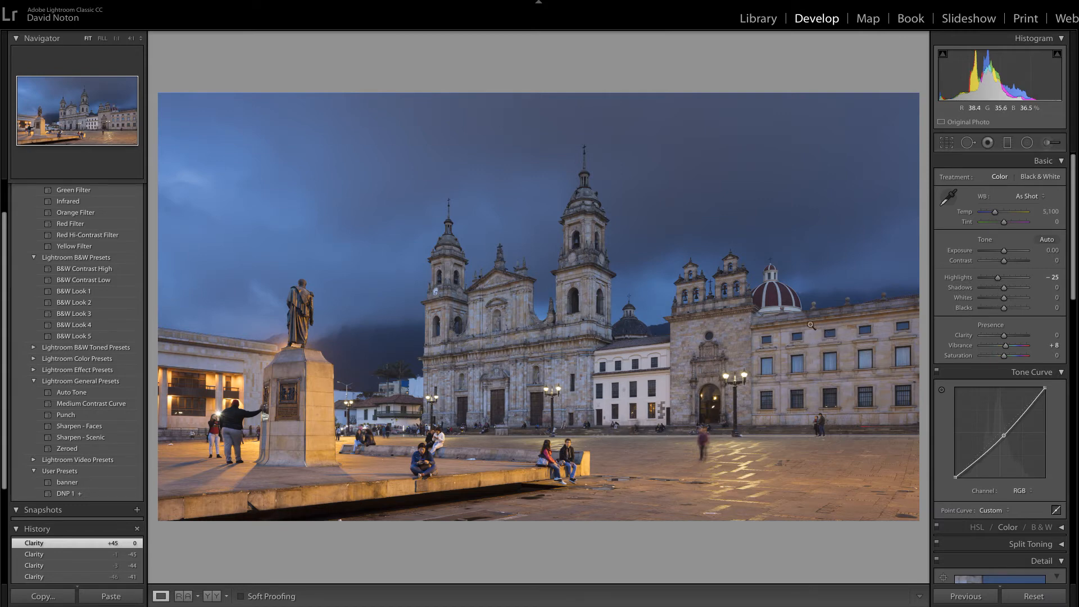
# Step: Test Clarity at +58 on a 4:1 close-up of the bronze statue, and reduce it to +28
pyautogui.click(141, 41)
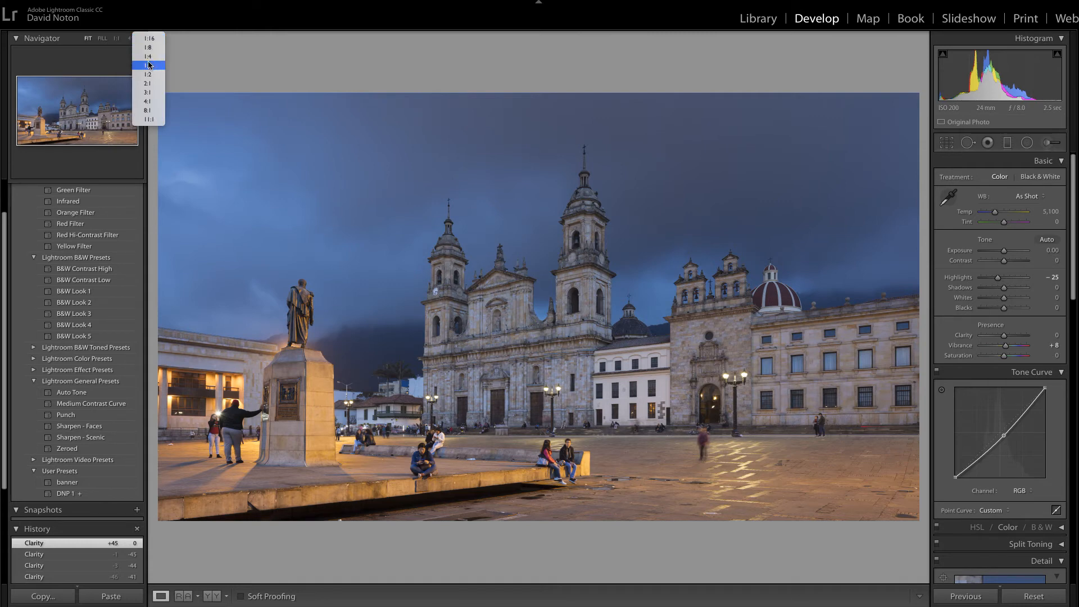
pyautogui.click(149, 57)
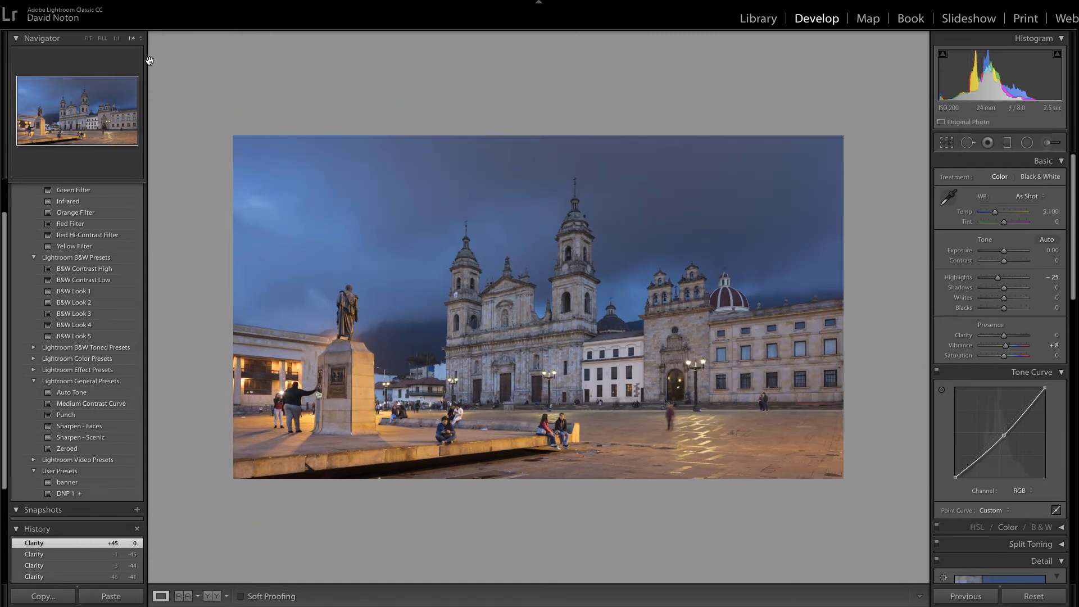
pyautogui.click(141, 39)
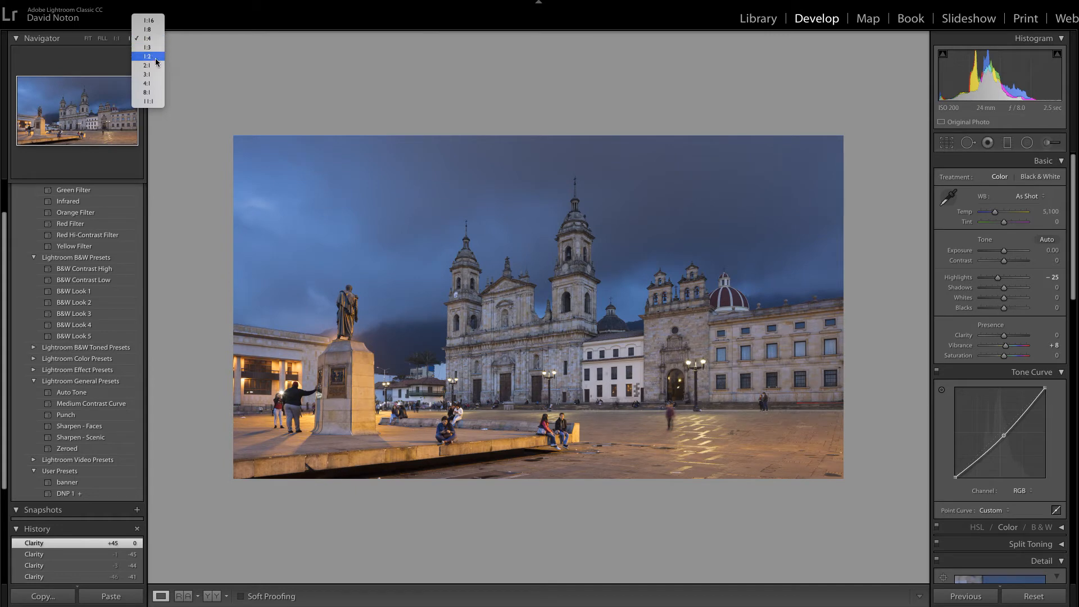
pyautogui.click(149, 84)
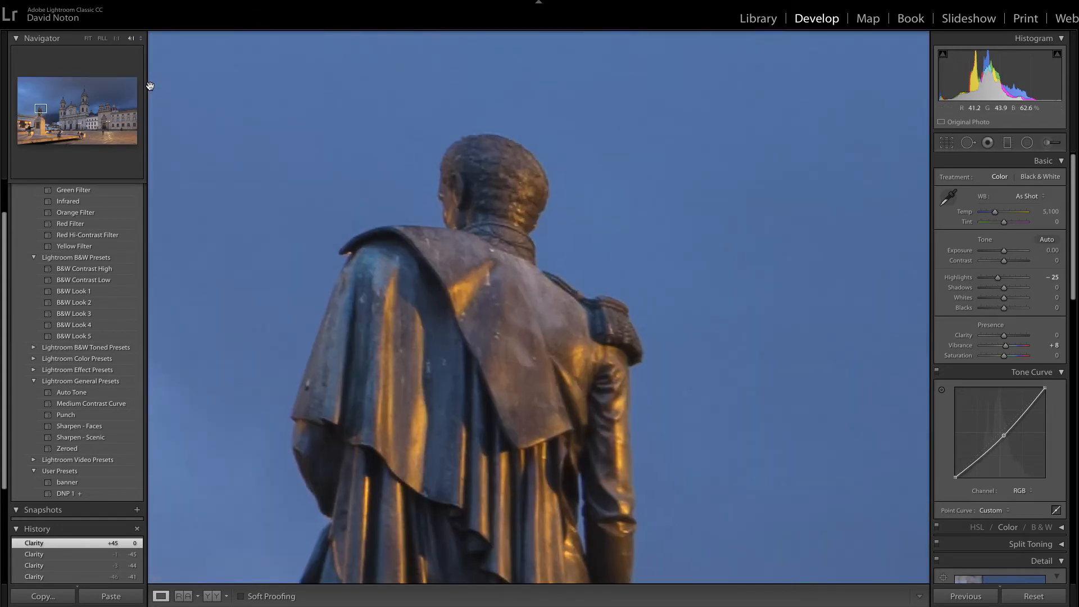
pyautogui.moveTo(570, 432); pyautogui.dragTo(609, 374)
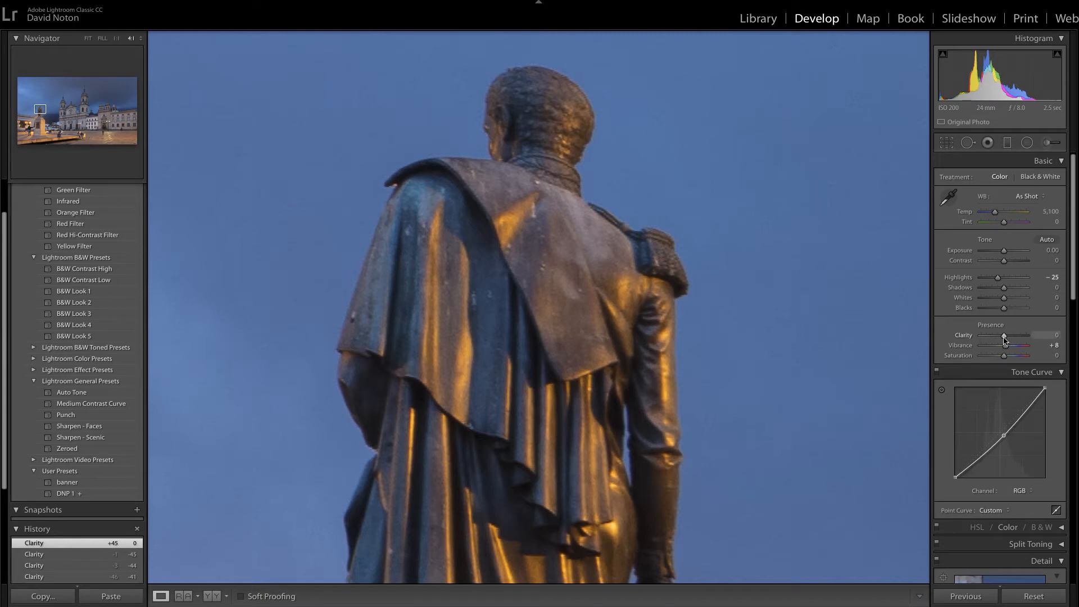
pyautogui.moveTo(1005, 340); pyautogui.dragTo(1020, 335)
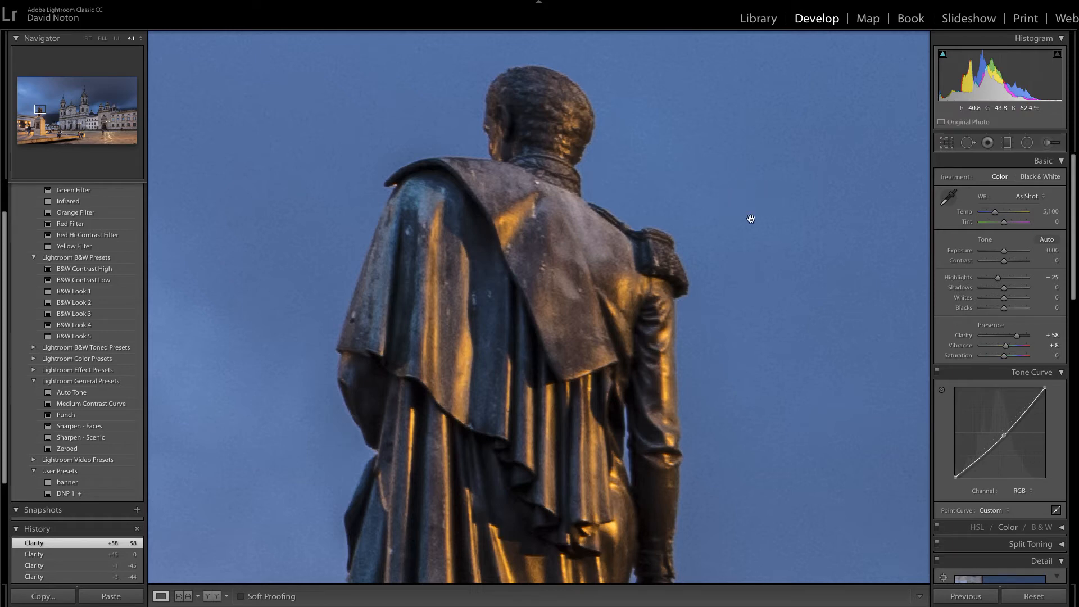
pyautogui.moveTo(1018, 339); pyautogui.dragTo(1010, 341)
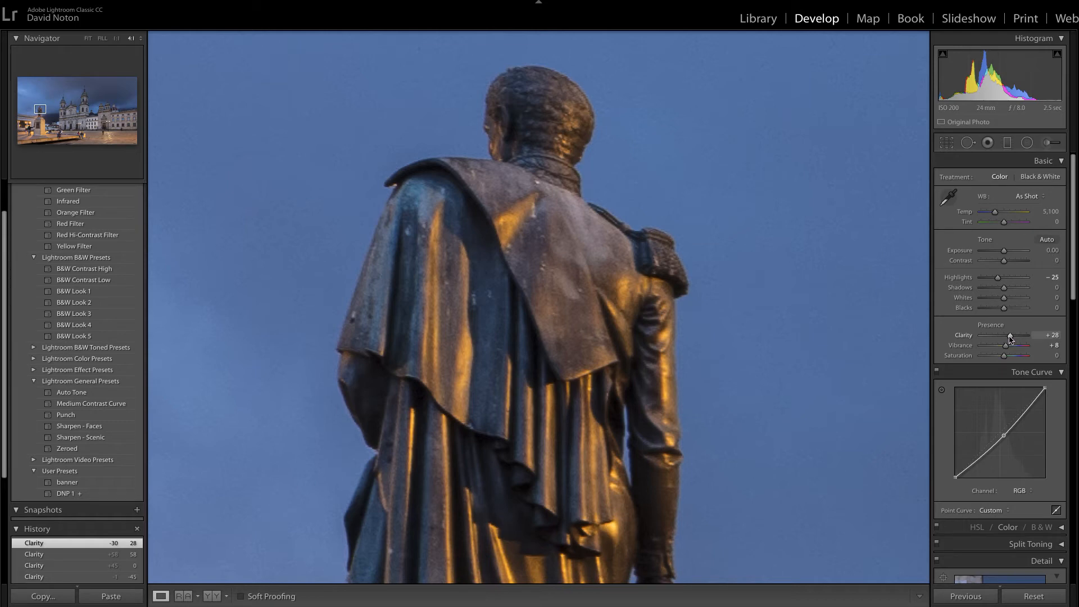
# Step: Try a strong negative Clarity of -68 on the statue close-up, and reset Clarity to 0
pyautogui.moveTo(1010, 338); pyautogui.dragTo(989, 342)
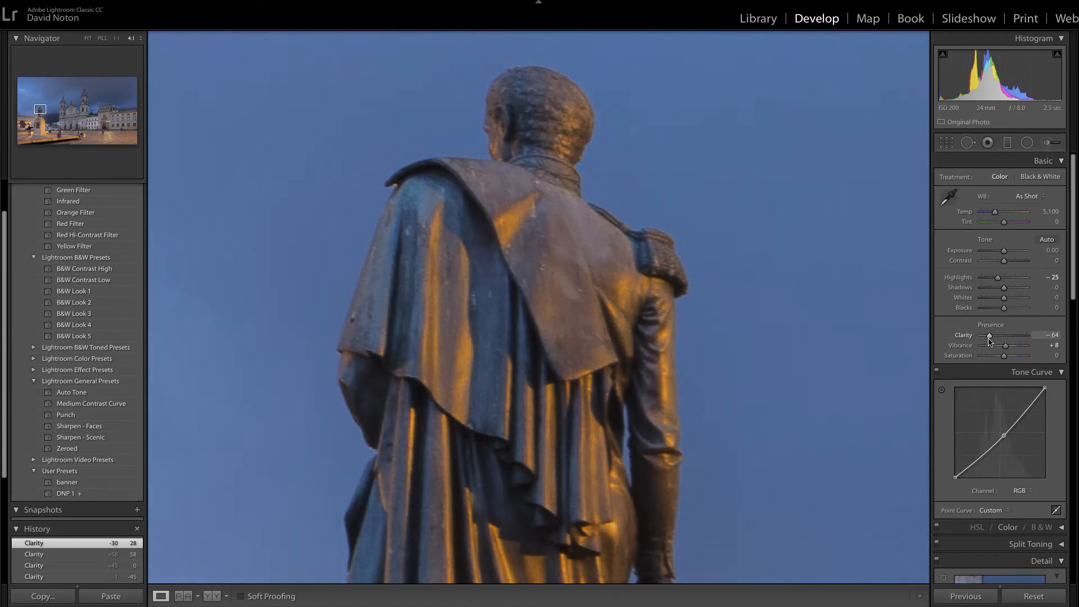
pyautogui.moveTo(990, 341); pyautogui.dragTo(988, 341)
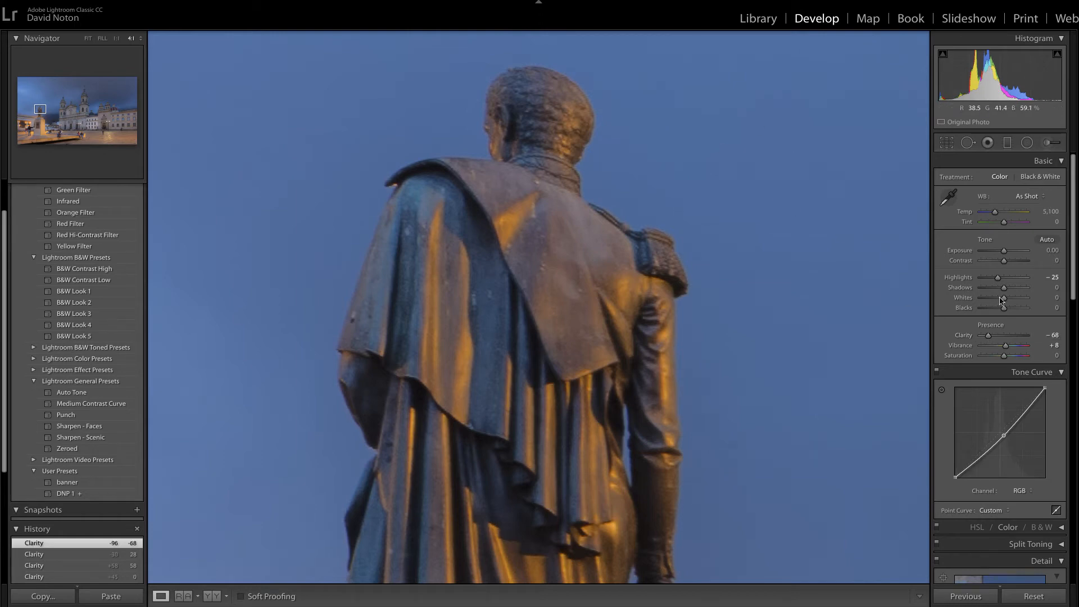
pyautogui.moveTo(989, 338); pyautogui.dragTo(990, 338)
pyautogui.doubleClick(991, 337)
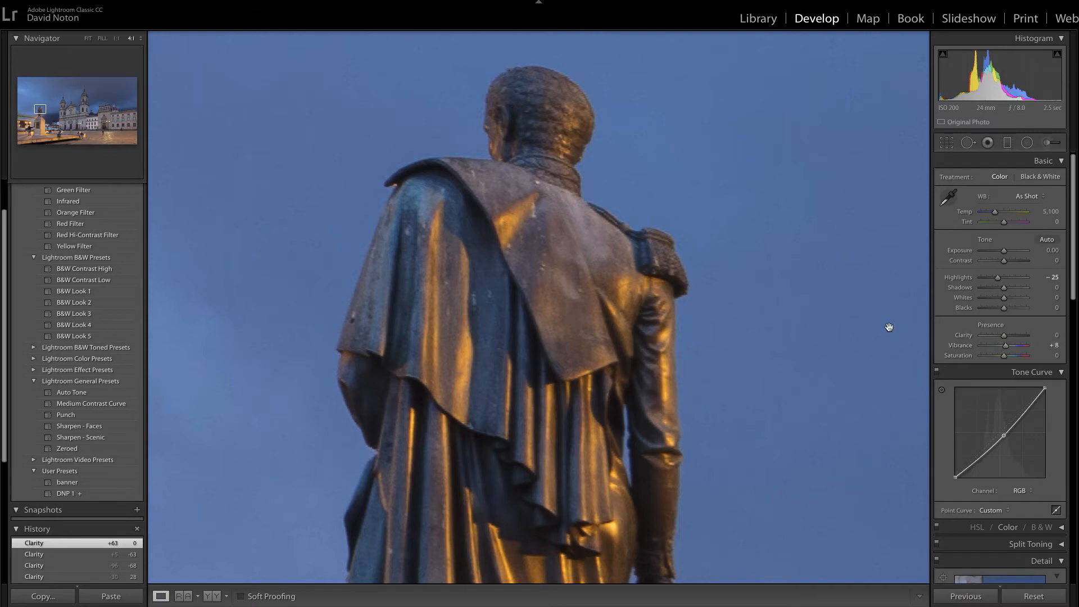
# Step: Test Clarity at +48 and +60 on a close-up of the cathedral bell tower, and reset it to 0
pyautogui.click(46, 112)
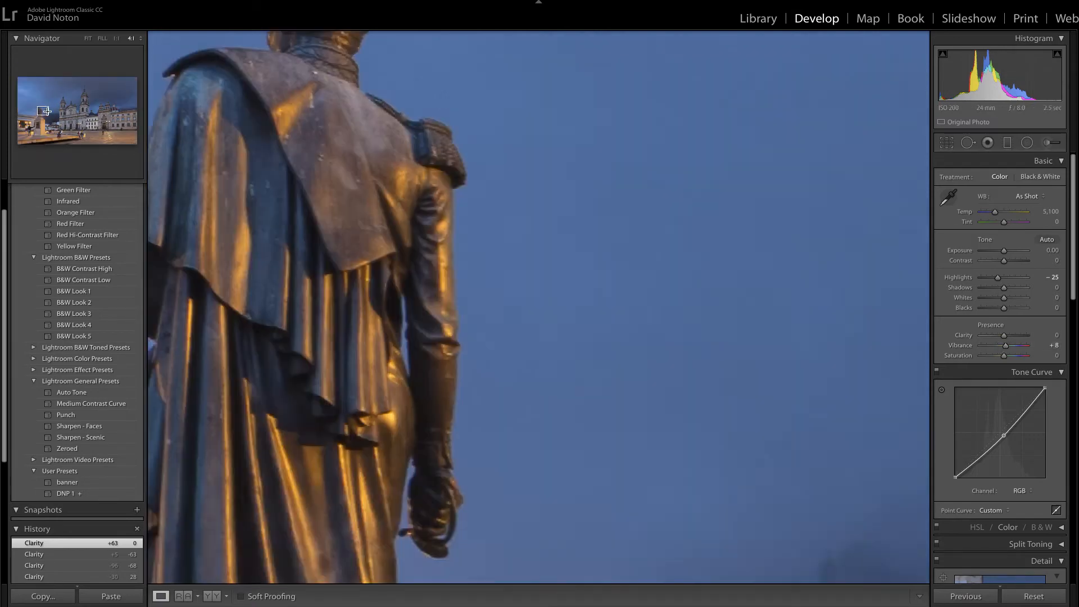
pyautogui.moveTo(46, 111); pyautogui.dragTo(77, 109)
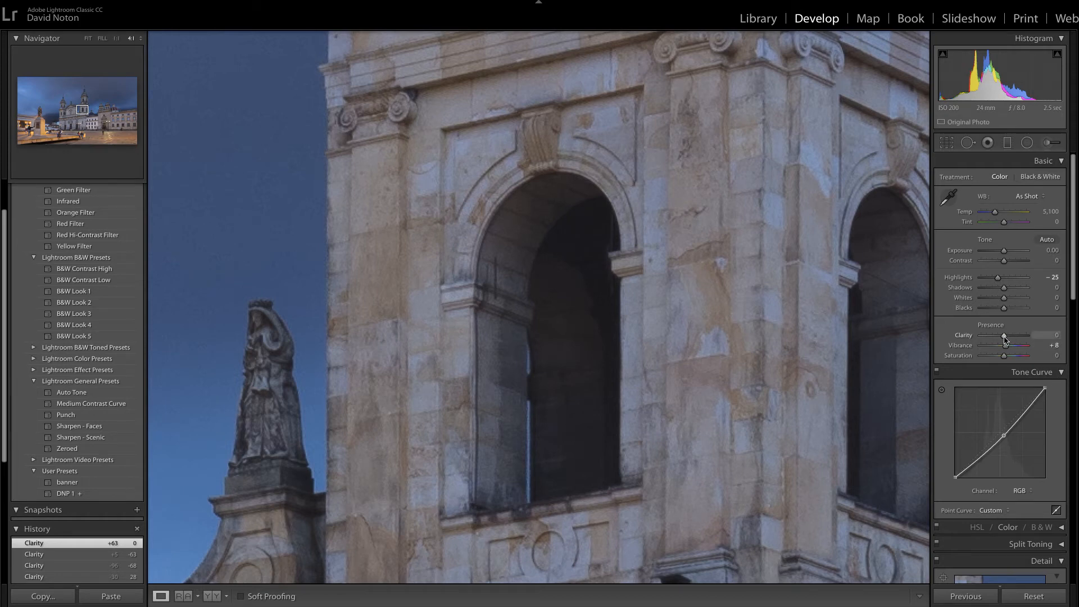
pyautogui.moveTo(1004, 337); pyautogui.dragTo(1014, 338)
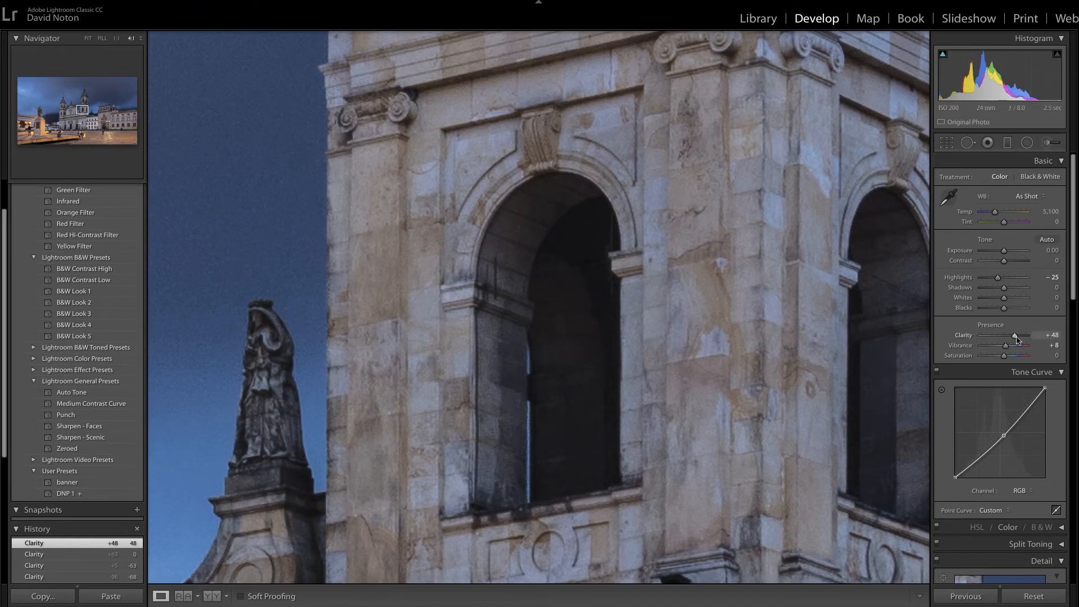
pyautogui.moveTo(1018, 337); pyautogui.dragTo(1021, 338)
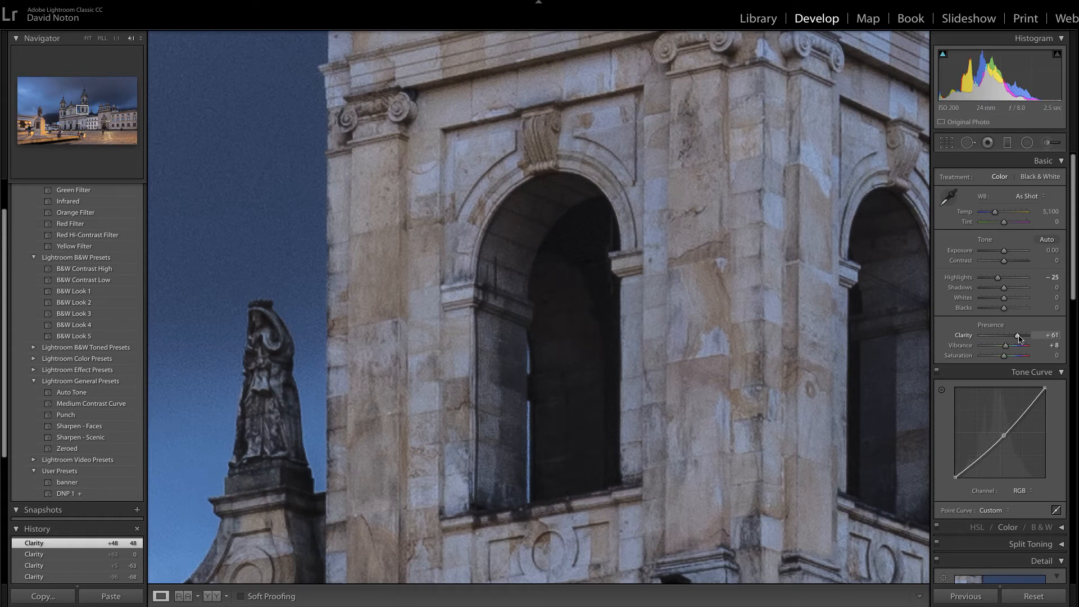
pyautogui.moveTo(1019, 338); pyautogui.dragTo(1017, 338)
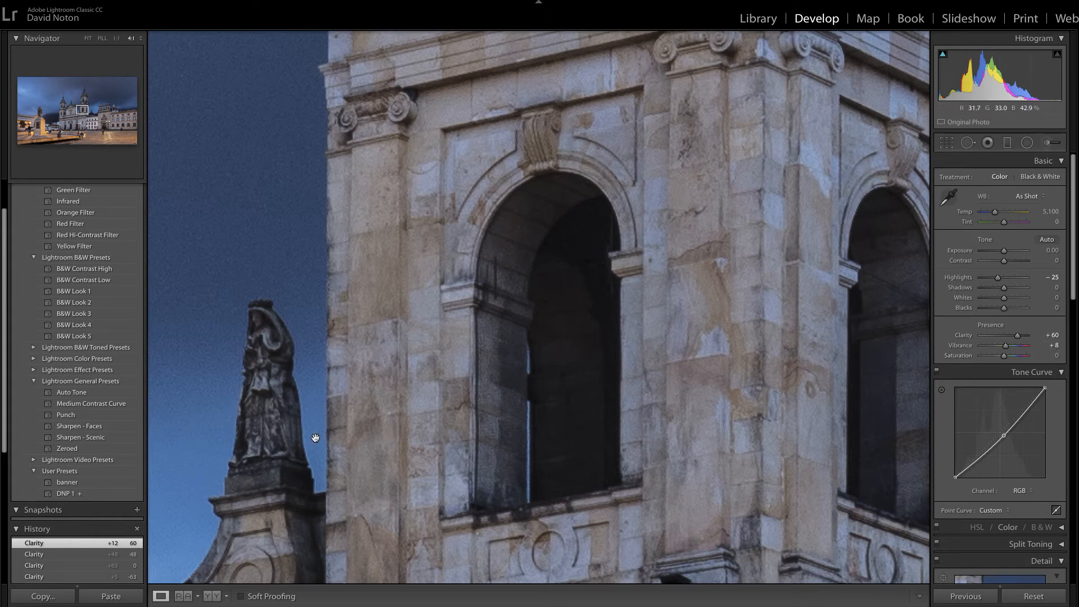
pyautogui.moveTo(1018, 336); pyautogui.dragTo(1008, 338)
pyautogui.doubleClick(1011, 337)
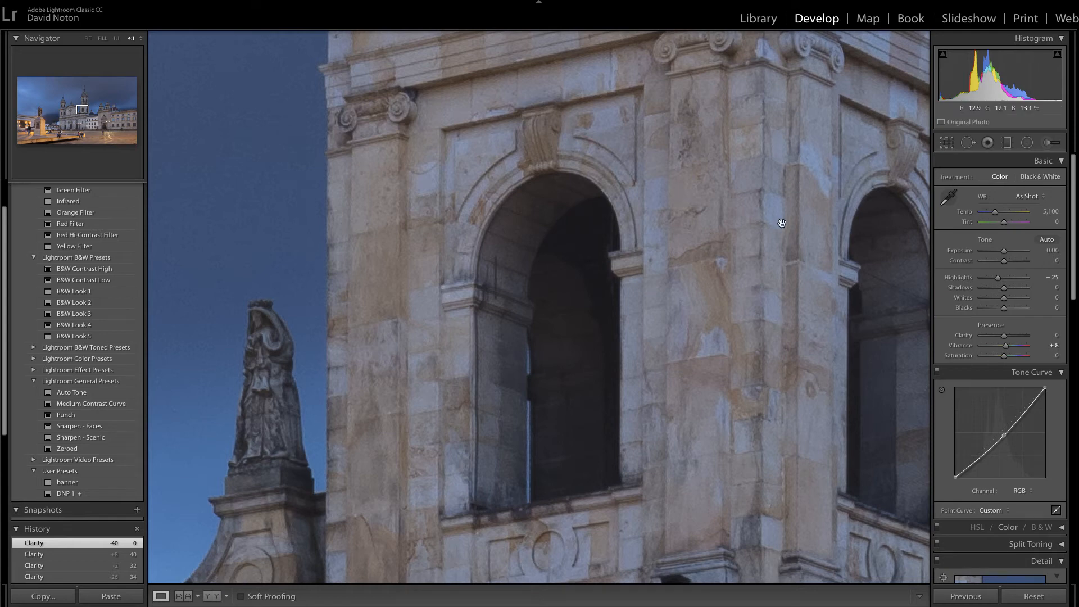
# Step: Fit the whole plaza photo in view, try Clarity at +13, and reset the slider
pyautogui.click(88, 38)
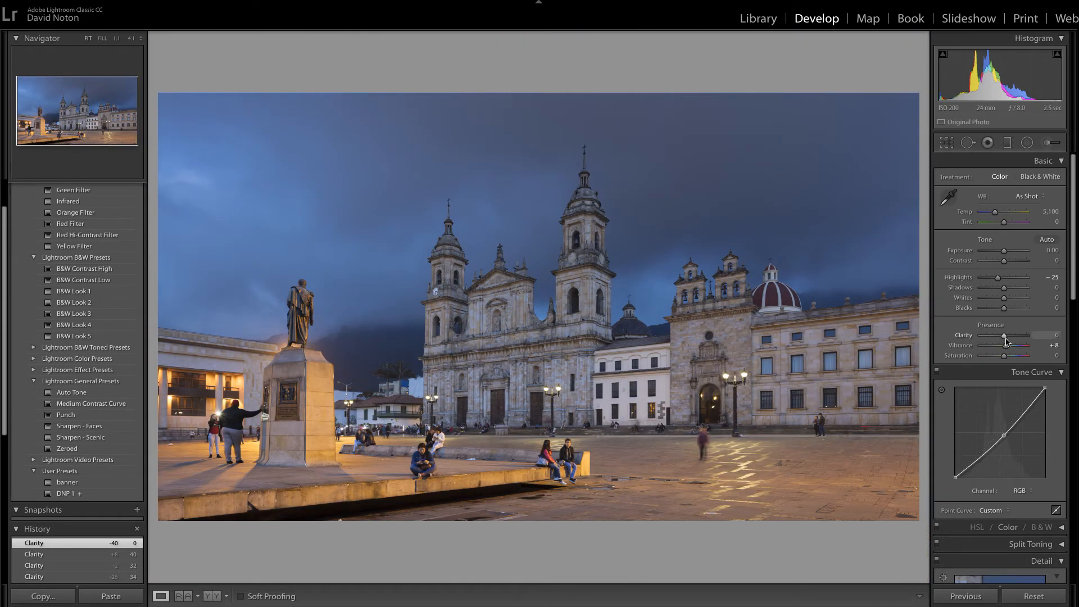
pyautogui.moveTo(1007, 337); pyautogui.dragTo(1008, 337)
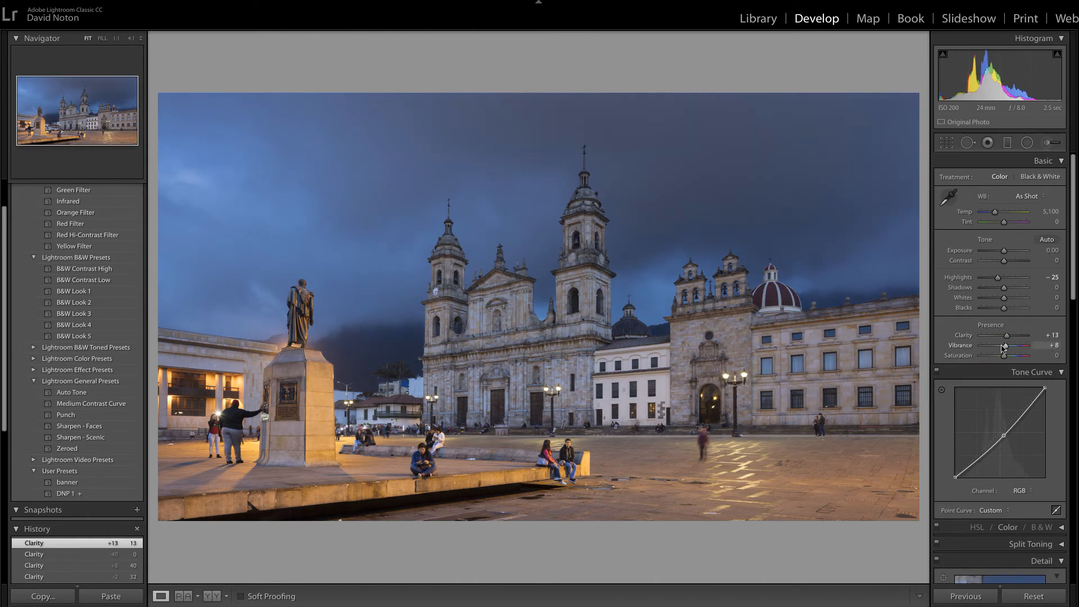
pyautogui.doubleClick(1008, 338)
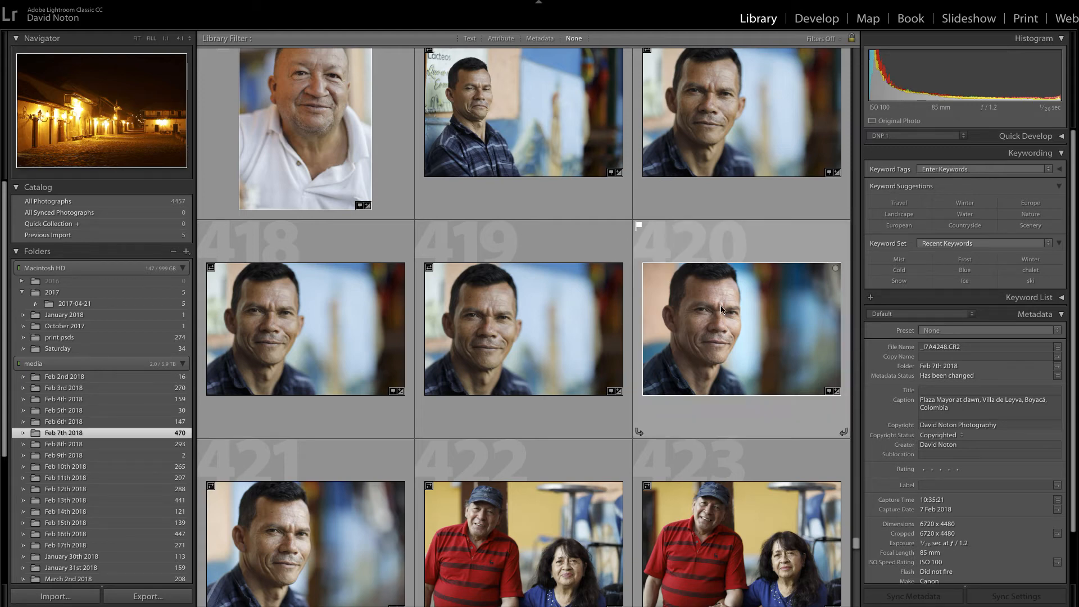
# Step: Open photo 420, the man's portrait, for developing and try raising its Clarity to +38 and +57
pyautogui.click(813, 27)
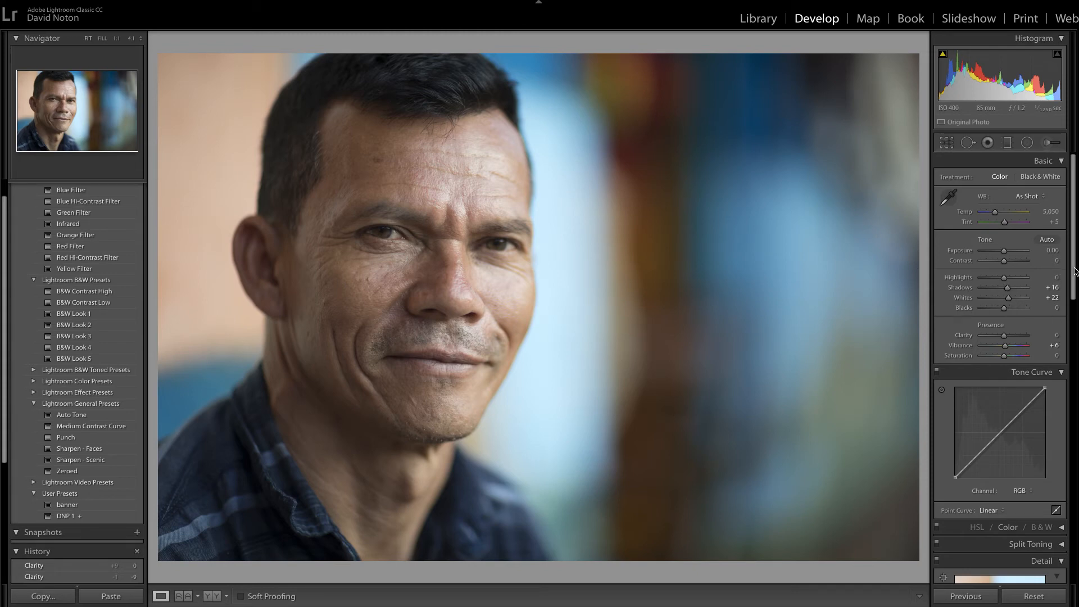
pyautogui.scroll(-1, 1075, 278)
pyautogui.moveTo(1075, 279); pyautogui.dragTo(1063, 301)
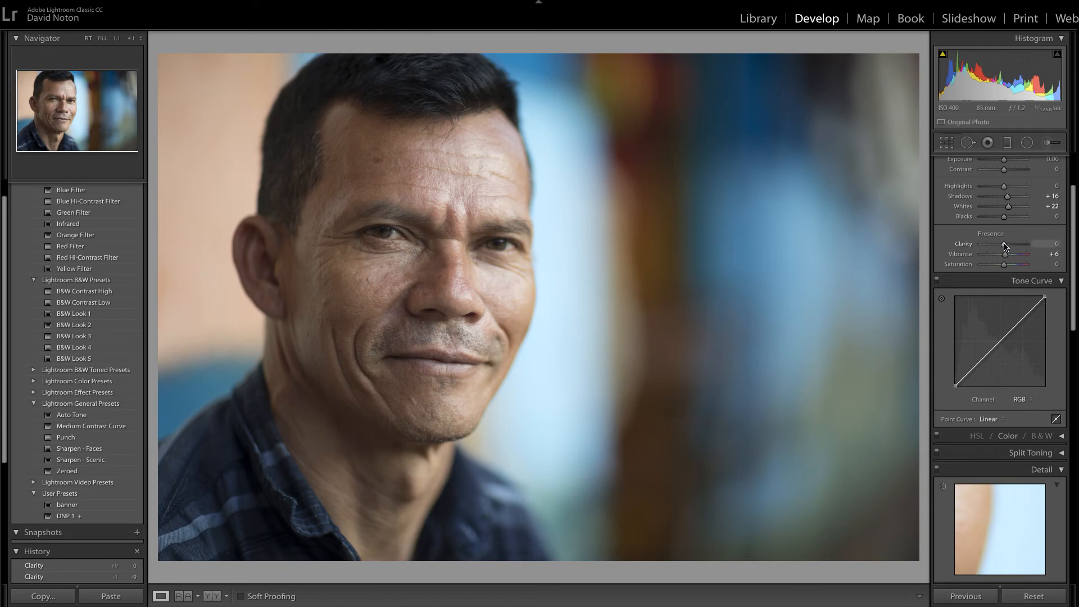
pyautogui.moveTo(1005, 246); pyautogui.dragTo(1013, 245)
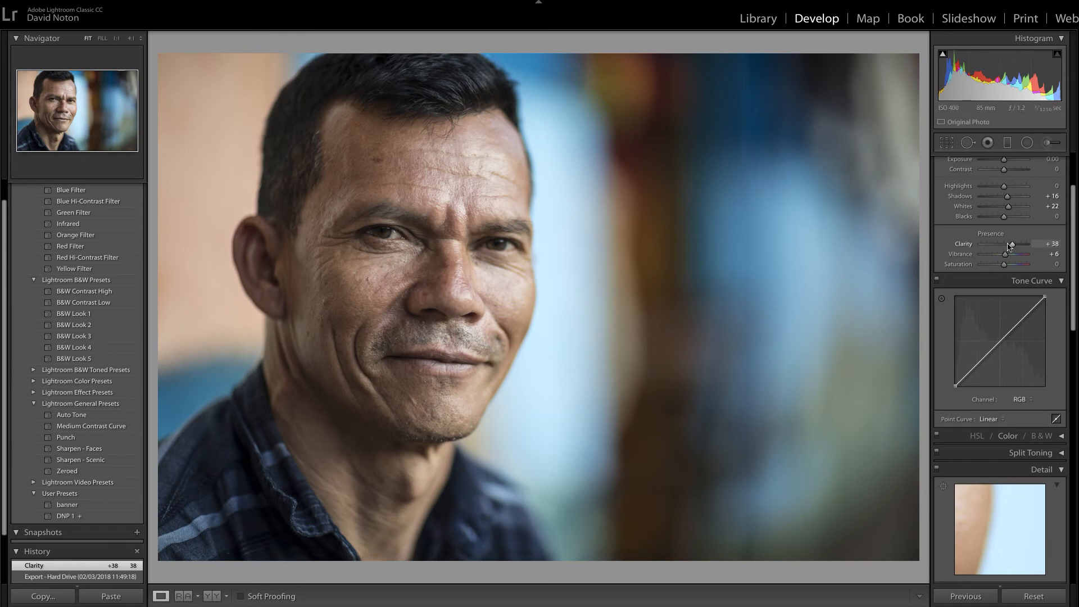
pyautogui.moveTo(1011, 246)
pyautogui.mouseDown()
pyautogui.moveTo(1023, 248)
pyautogui.moveTo(1013, 248)
pyautogui.mouseUp()
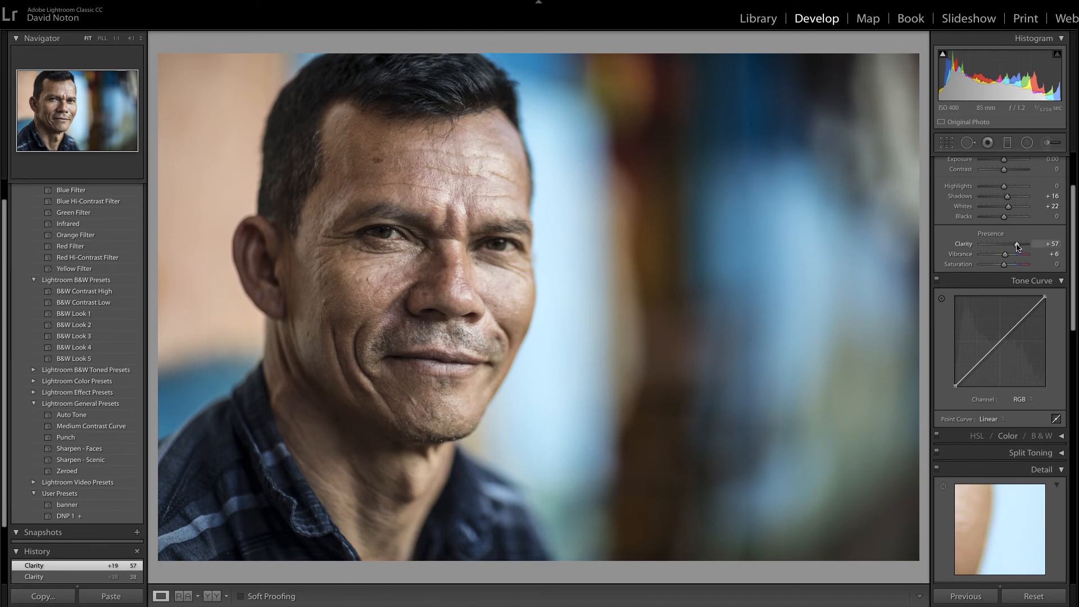
pyautogui.moveTo(1018, 245); pyautogui.dragTo(1018, 245)
# Step: Try a slightly negative Clarity of about -10 on the portrait, and reset it to 0
pyautogui.moveTo(1017, 245); pyautogui.dragTo(1003, 250)
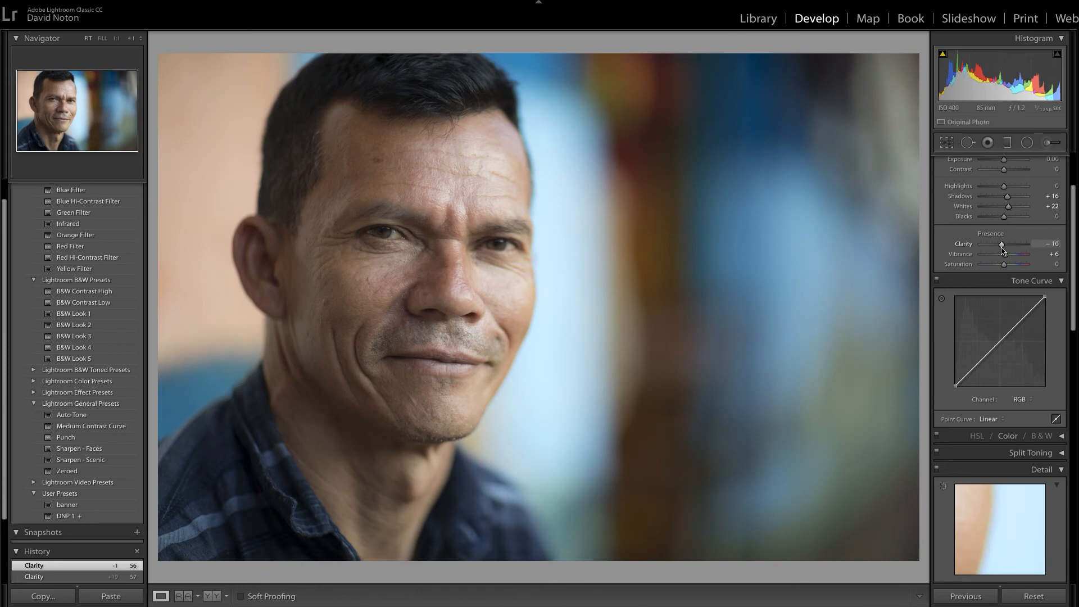
pyautogui.moveTo(1002, 248); pyautogui.dragTo(1001, 249)
pyautogui.doubleClick(1003, 244)
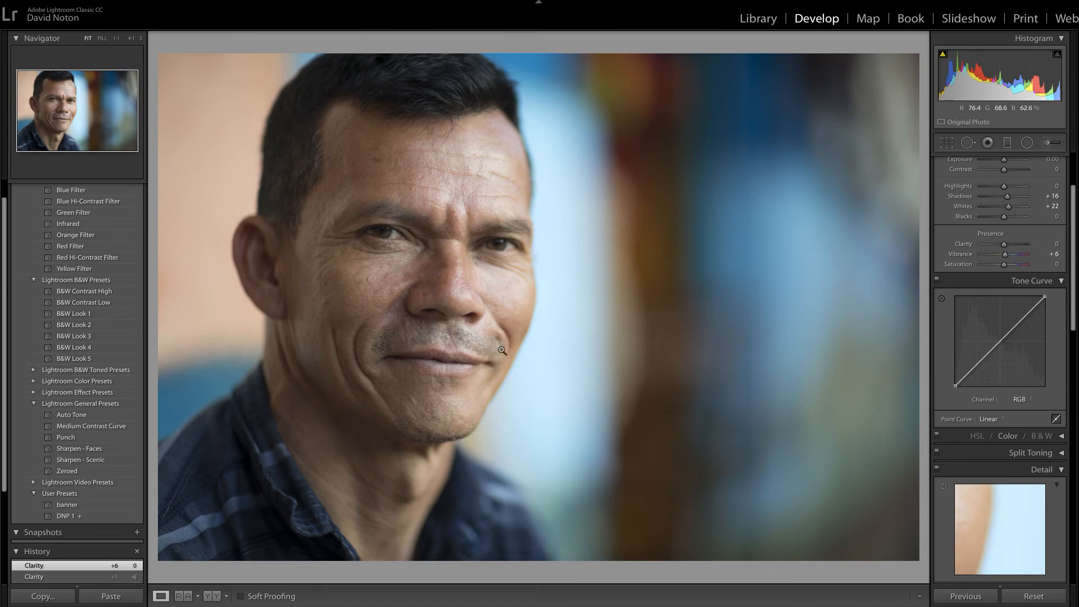
# Step: Test Clarity at +26 and +13 on a 2:1 close-up of the man's eye, reset it to 0, and return to the full portrait
pyautogui.click(456, 339)
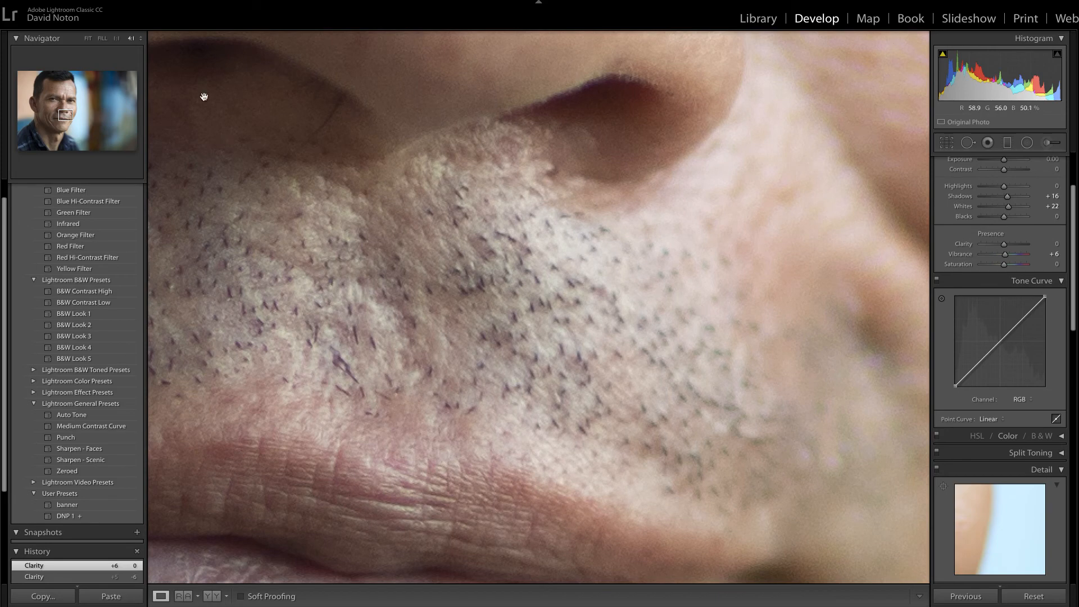
pyautogui.click(143, 40)
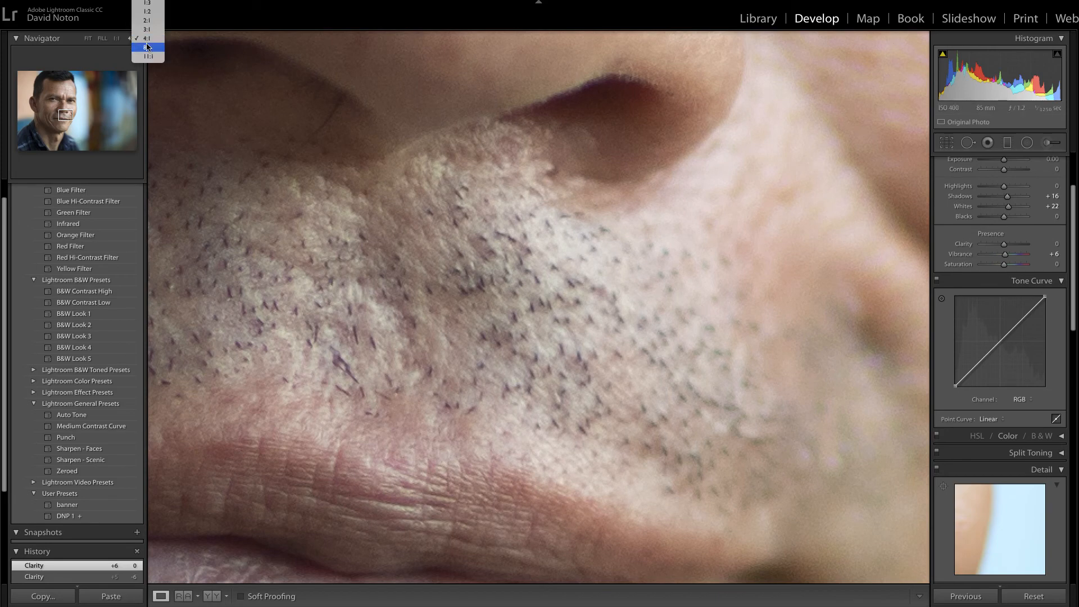
pyautogui.click(147, 30)
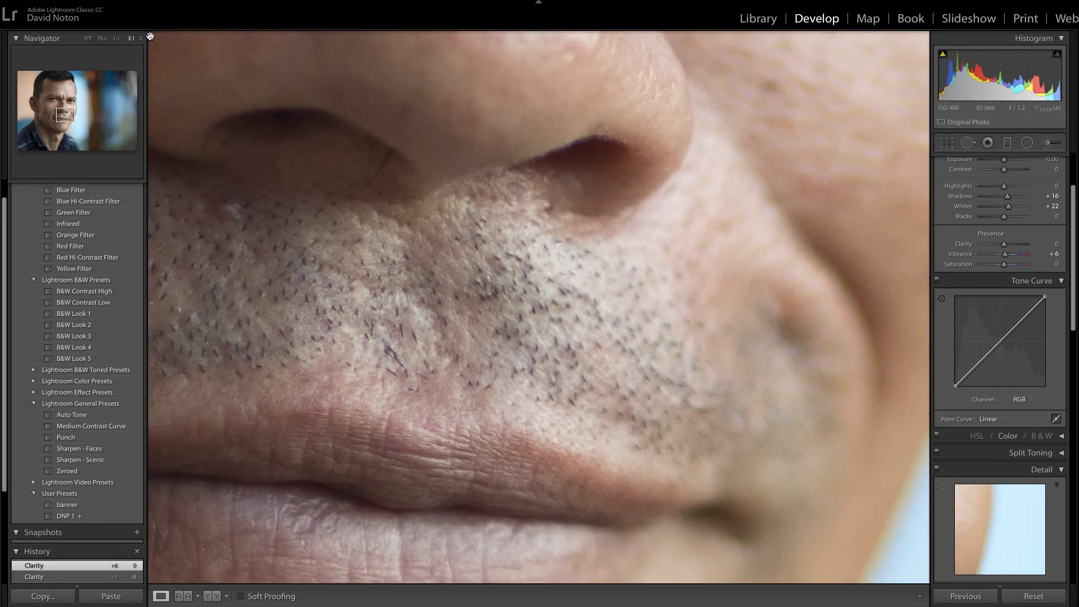
pyautogui.click(141, 39)
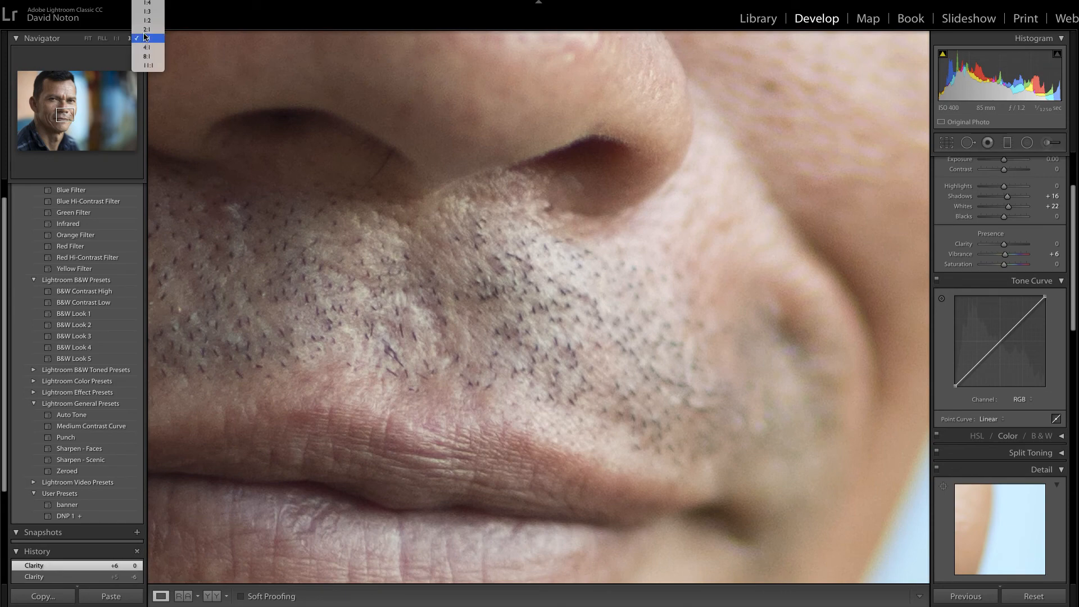
pyautogui.click(146, 29)
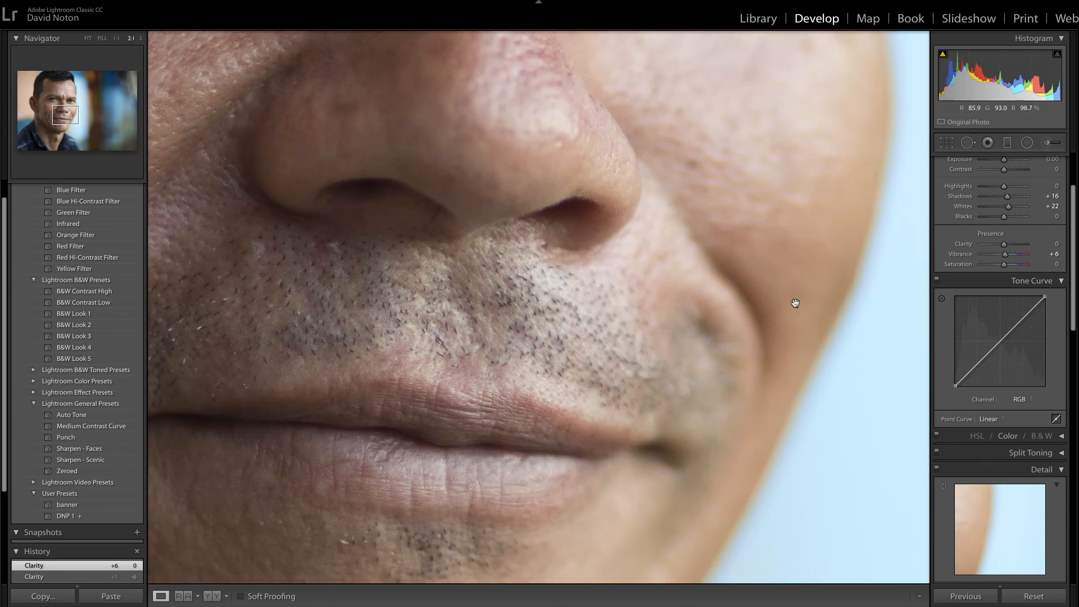
pyautogui.moveTo(795, 302); pyautogui.dragTo(864, 563)
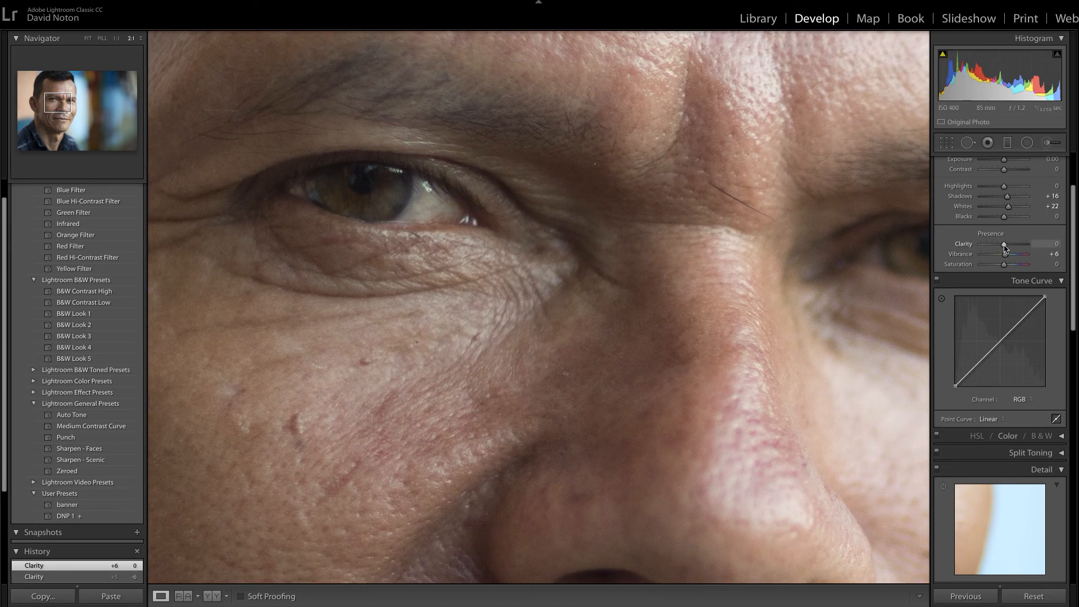
pyautogui.moveTo(1006, 246); pyautogui.dragTo(1011, 248)
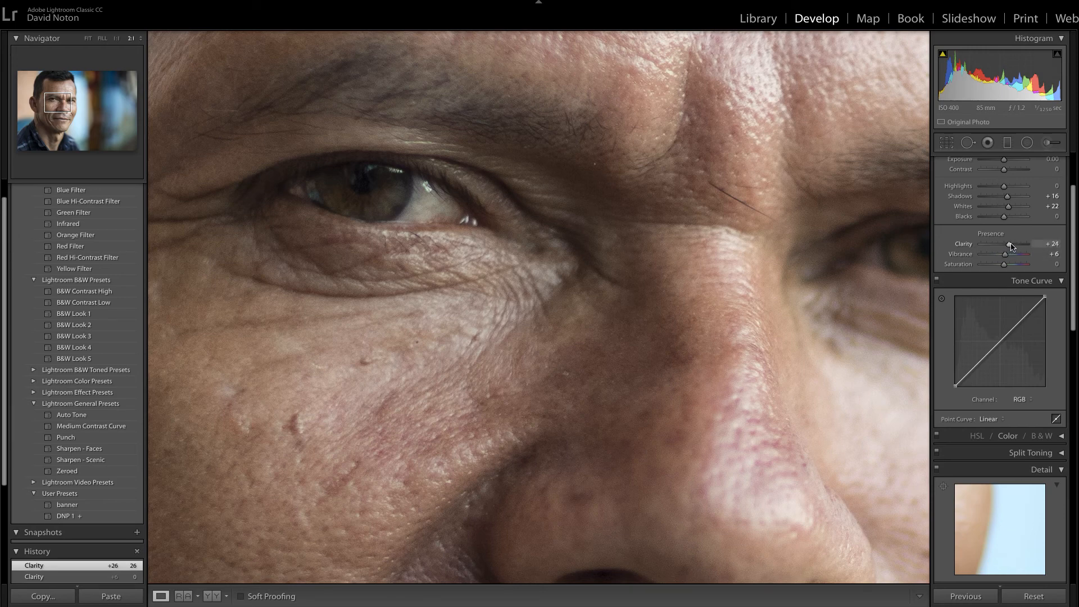
pyautogui.moveTo(1011, 245); pyautogui.dragTo(1008, 244)
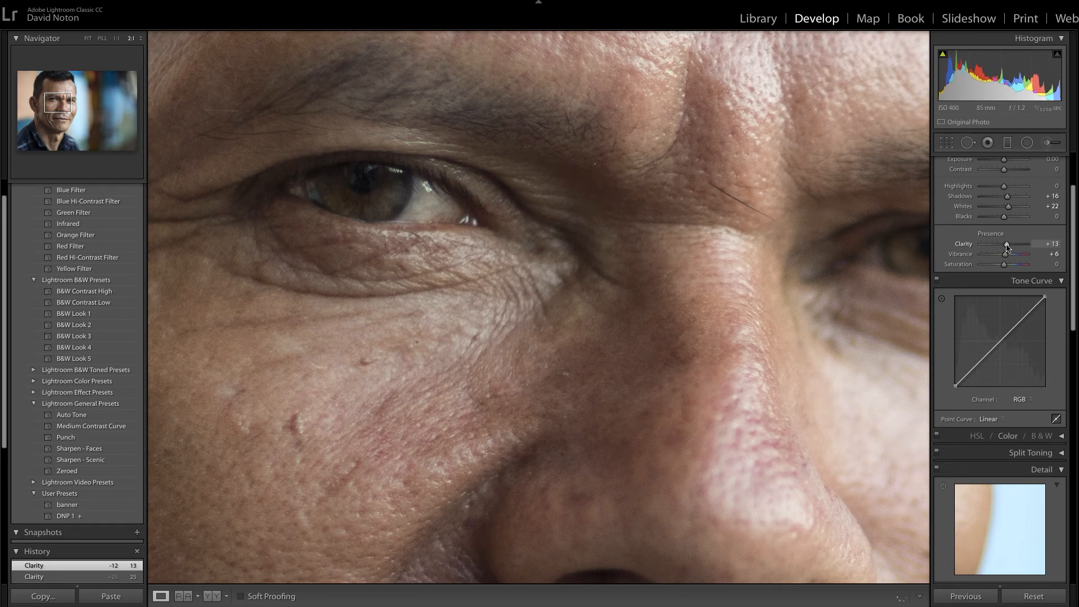
pyautogui.doubleClick(1008, 244)
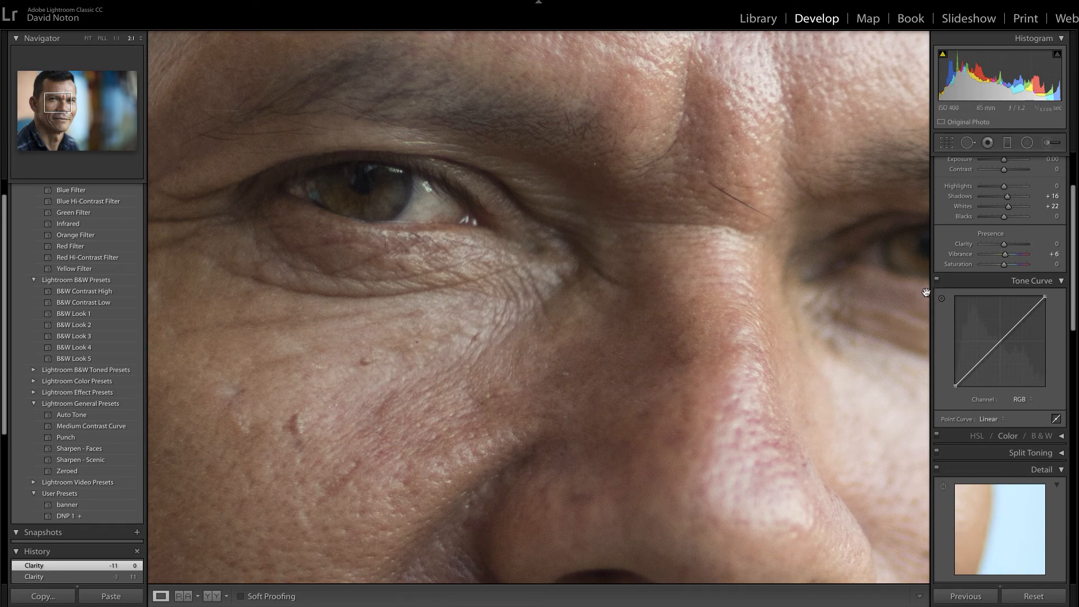
pyautogui.click(88, 38)
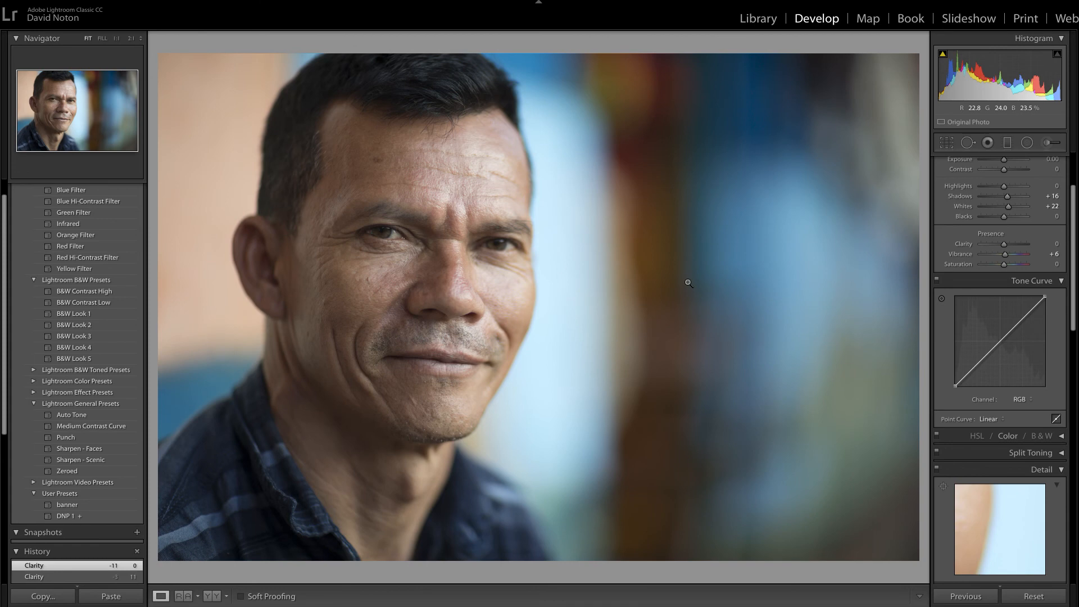
# Step: Return to the Library grid and browse the portraits around photo 420 in the Feb 7th 2018 folder
pyautogui.click(762, 21)
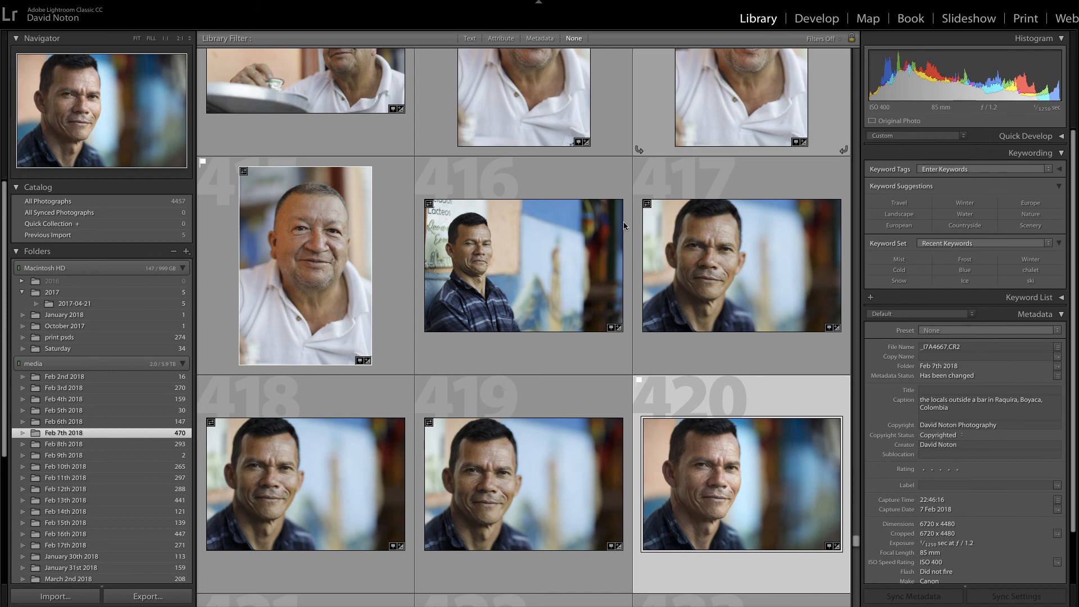
pyautogui.scroll(-2, 644, 411)
pyautogui.scroll(-3, 645, 413)
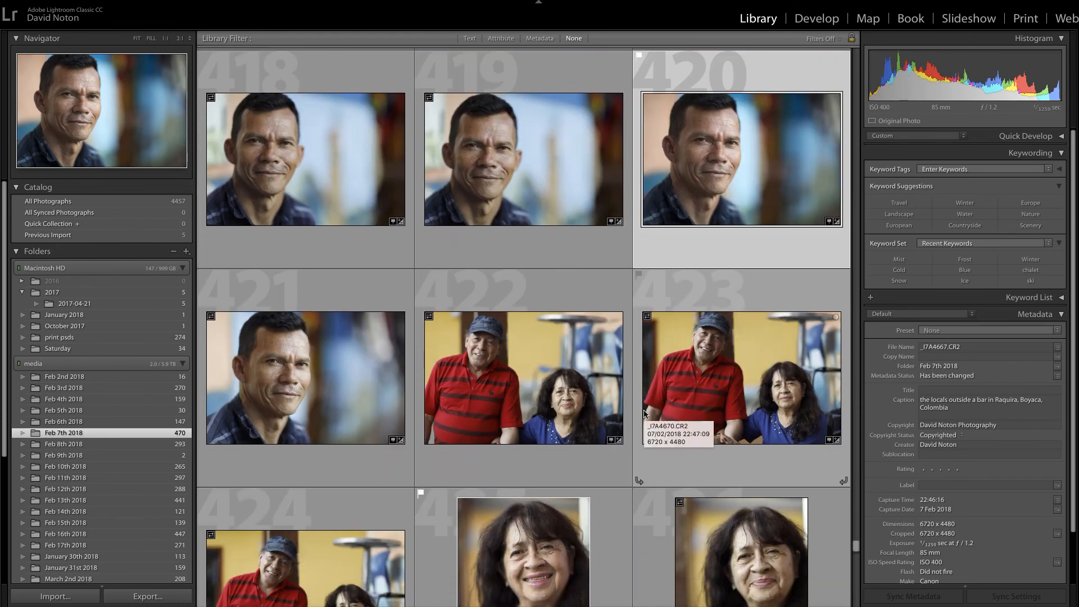
pyautogui.scroll(3, 657, 256)
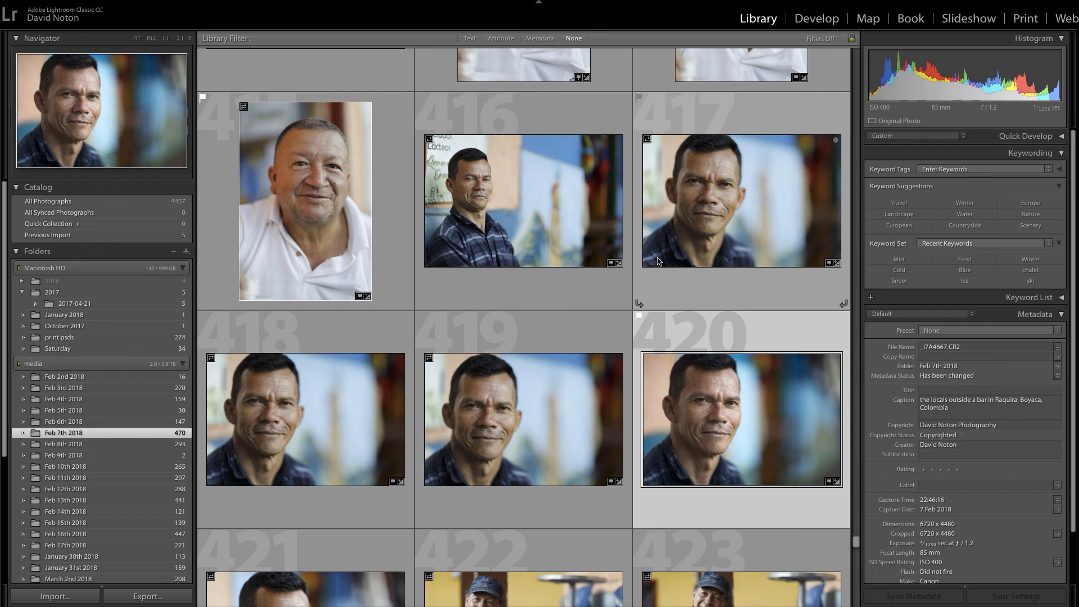
pyautogui.scroll(-5, 658, 261)
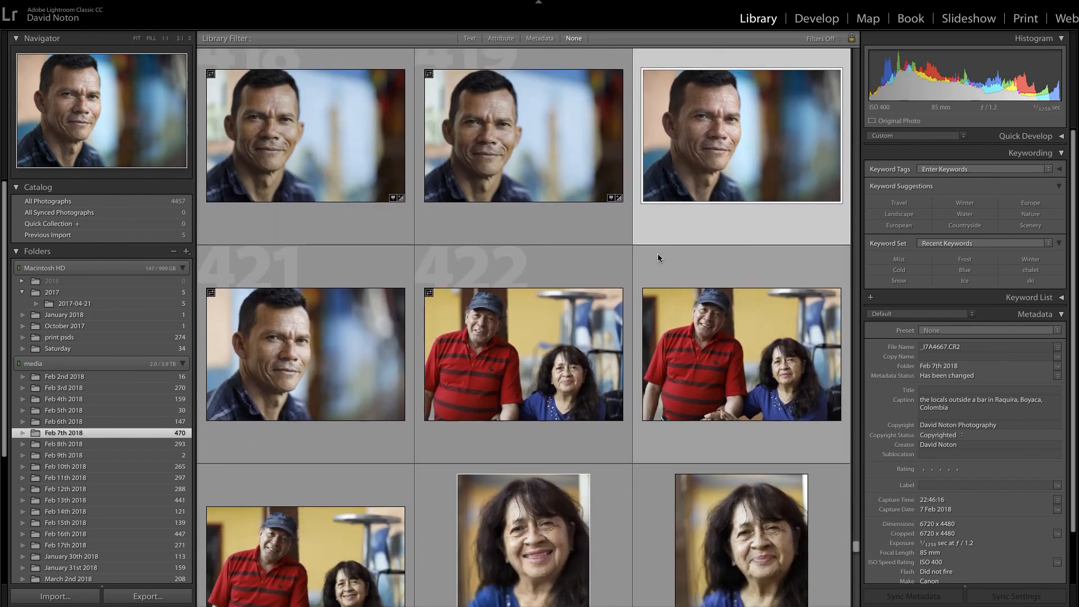